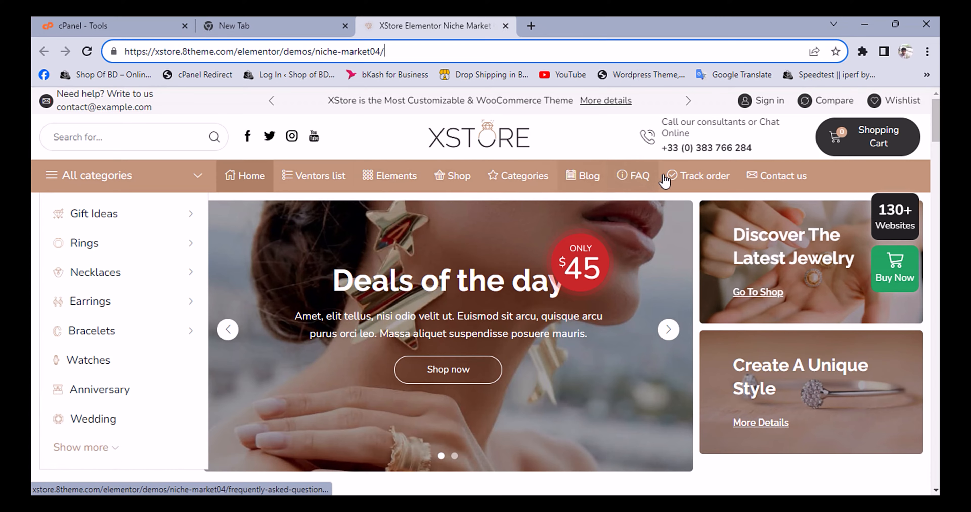
- Flip through the hero slides, then scroll down to the Best Selling Jewelry products
mouse_move(138, 223)
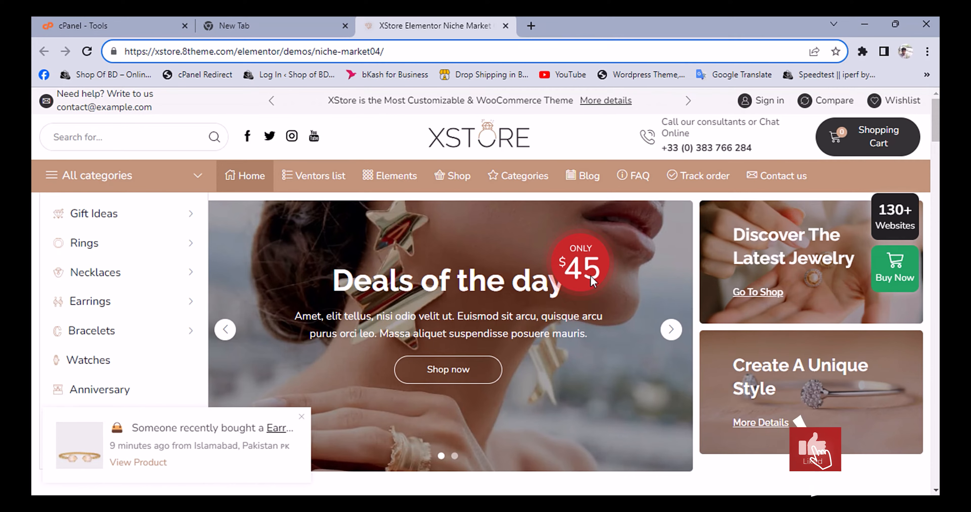
left_click(672, 330)
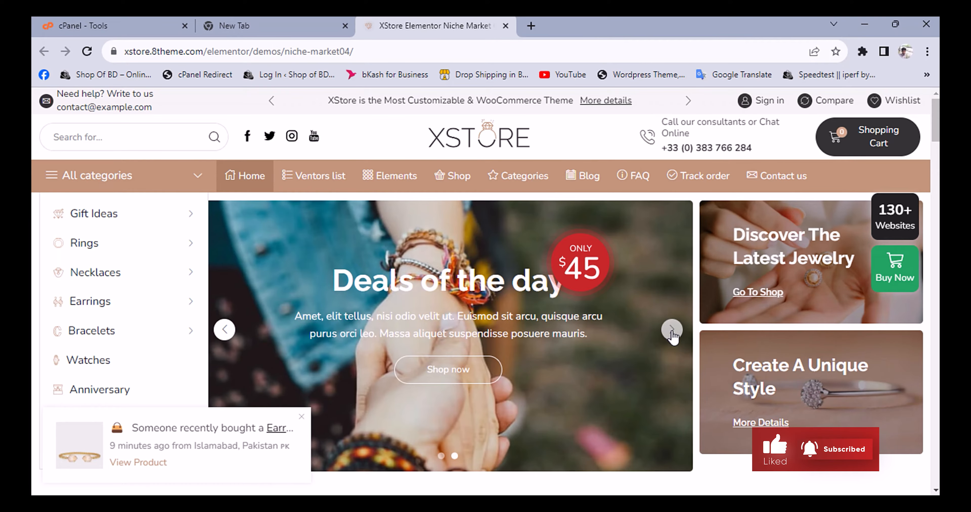
left_click(671, 331)
scroll(671, 259, "down", 7)
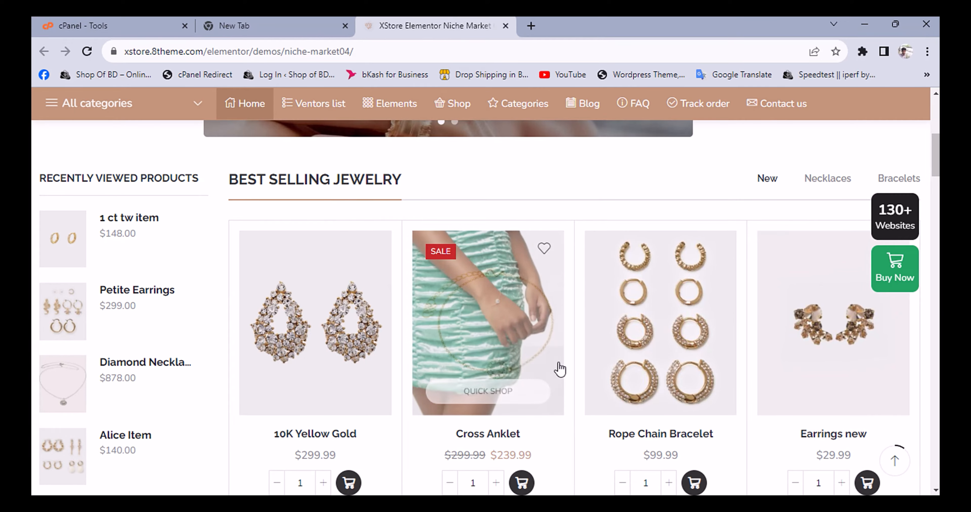
- Preview the Necklaces best sellers, then switch back to the New tab
left_click(811, 178)
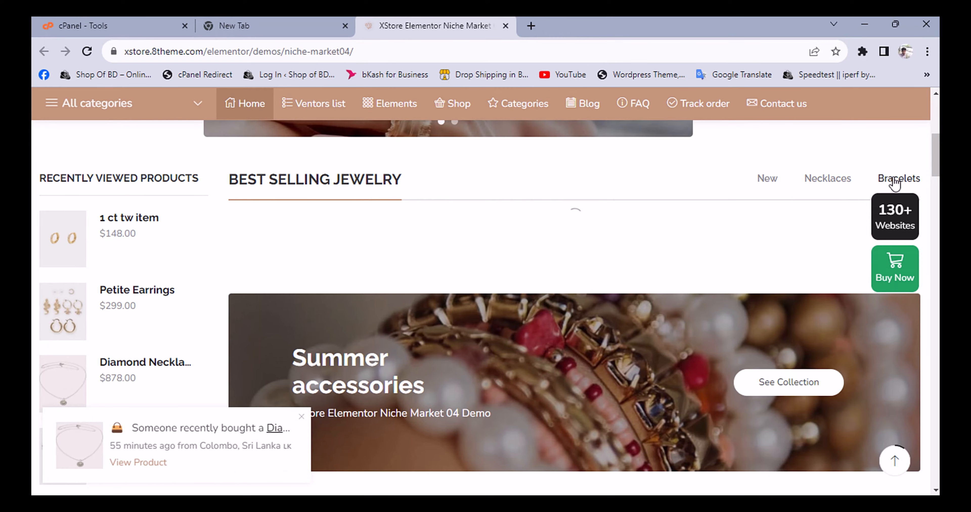
left_click(773, 185)
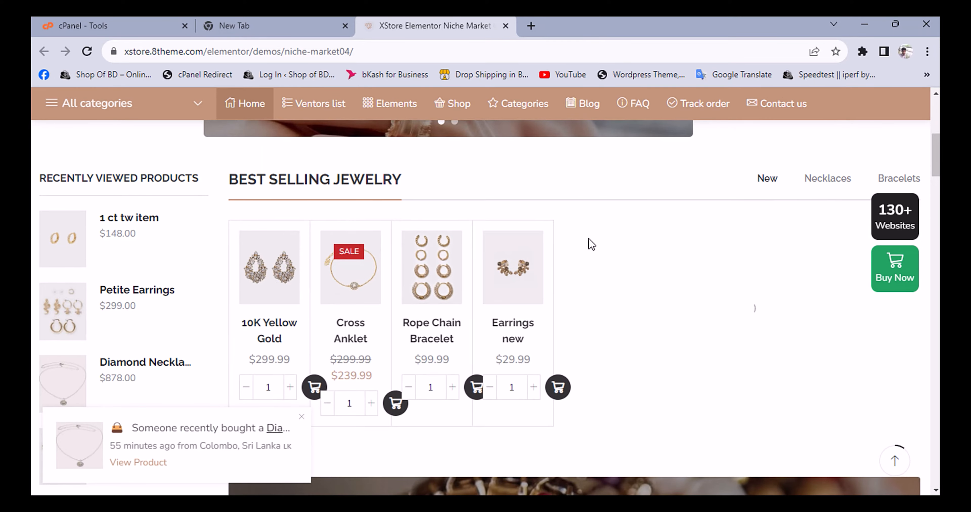
scroll(471, 252, "down", 10)
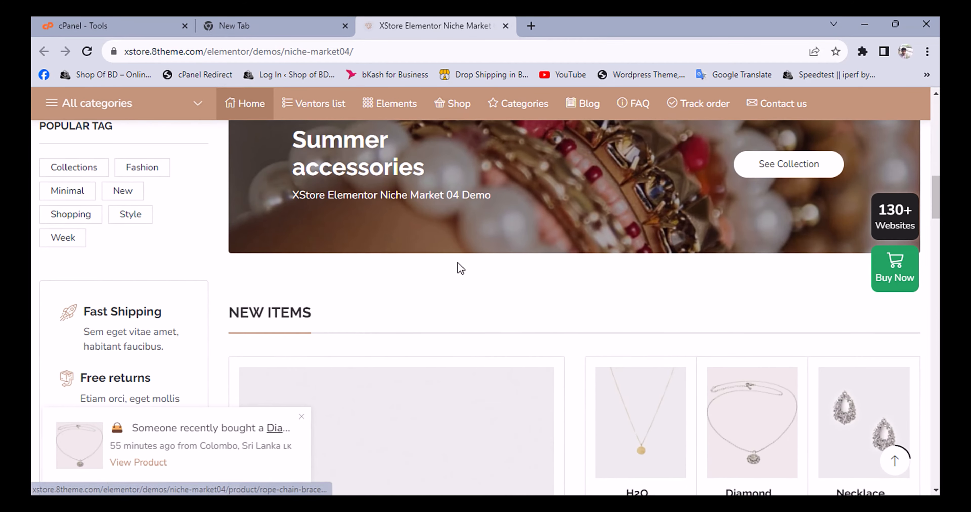
scroll(151, 226, "up", 2)
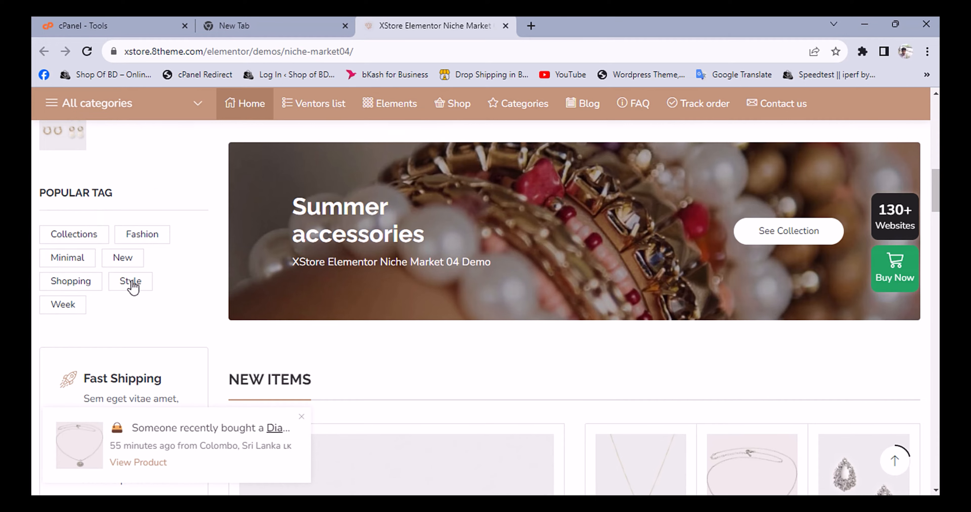
- Scroll down through the New Items products to the testimonial
scroll(511, 257, "down", 6)
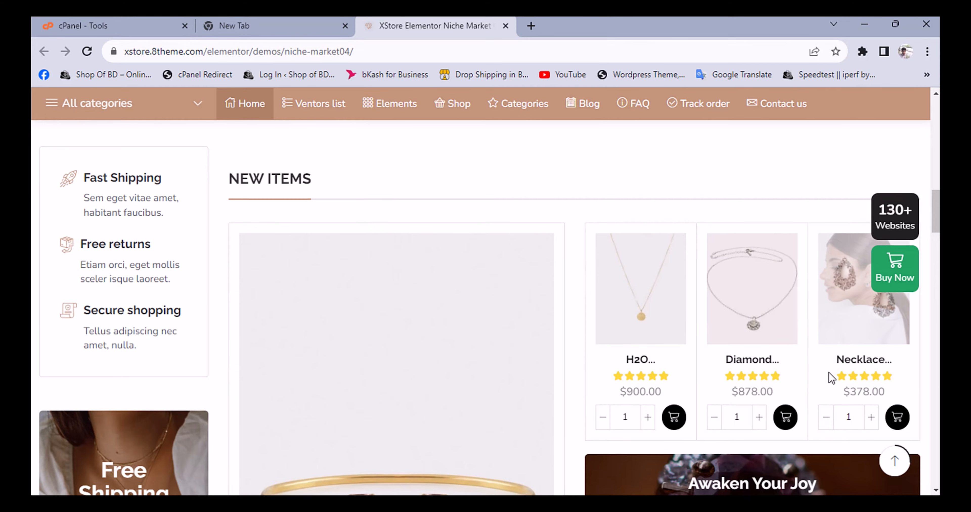
scroll(433, 226, "down", 7)
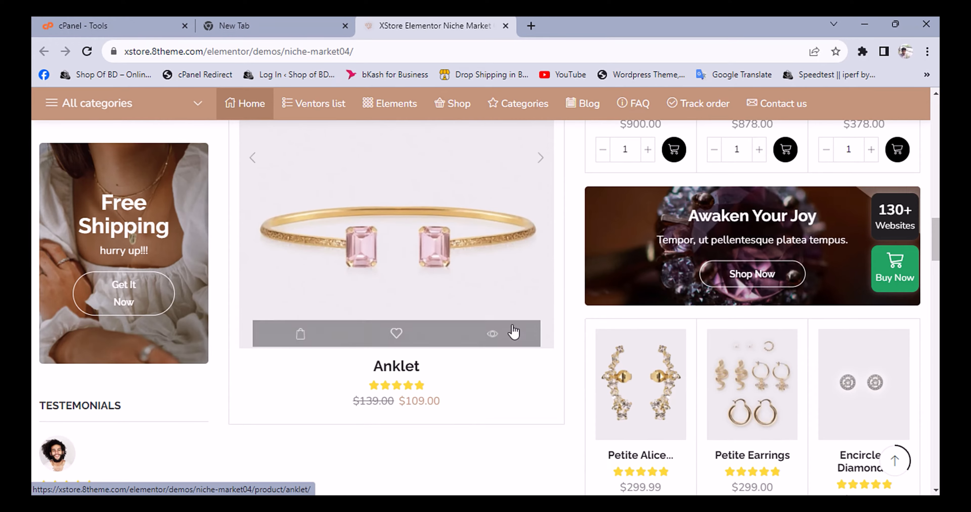
scroll(697, 286, "down", 4)
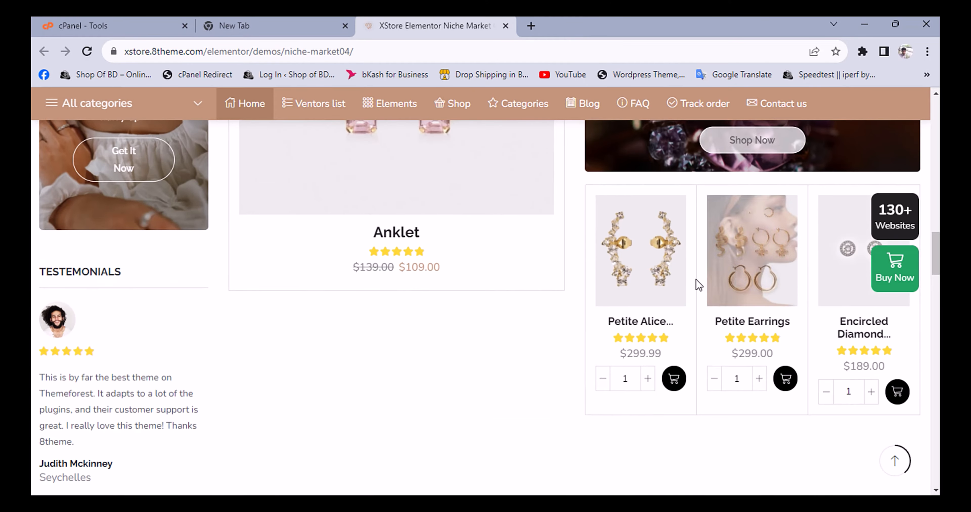
scroll(274, 328, "down", 2)
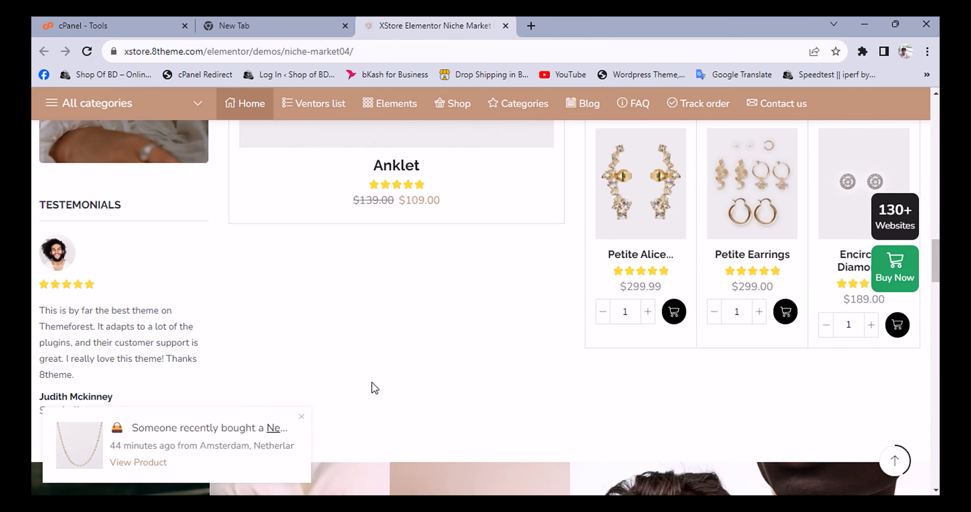
scroll(455, 338, "down", 6)
- Scroll past the category tiles, Seasonal Trend and Our Categories down to Our Premium Brands
scroll(457, 337, "down", 2)
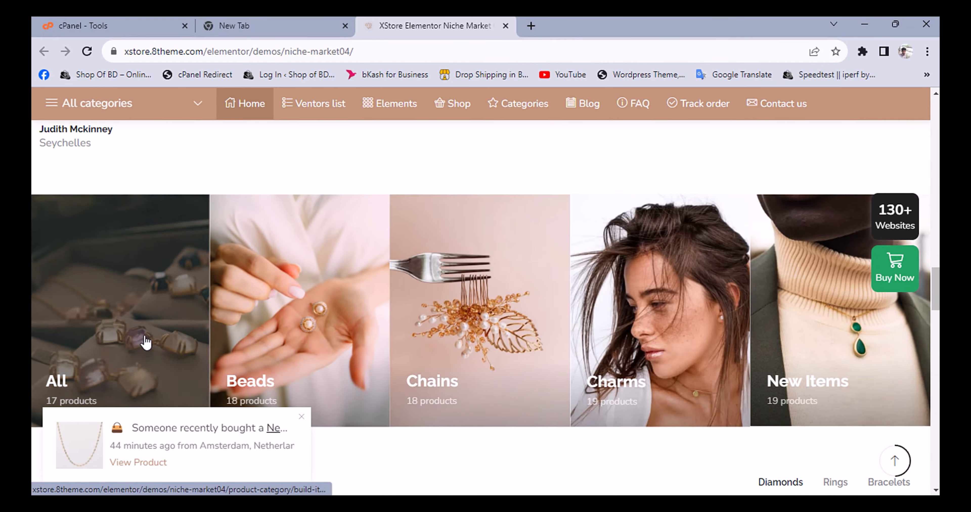
scroll(794, 331, "down", 2)
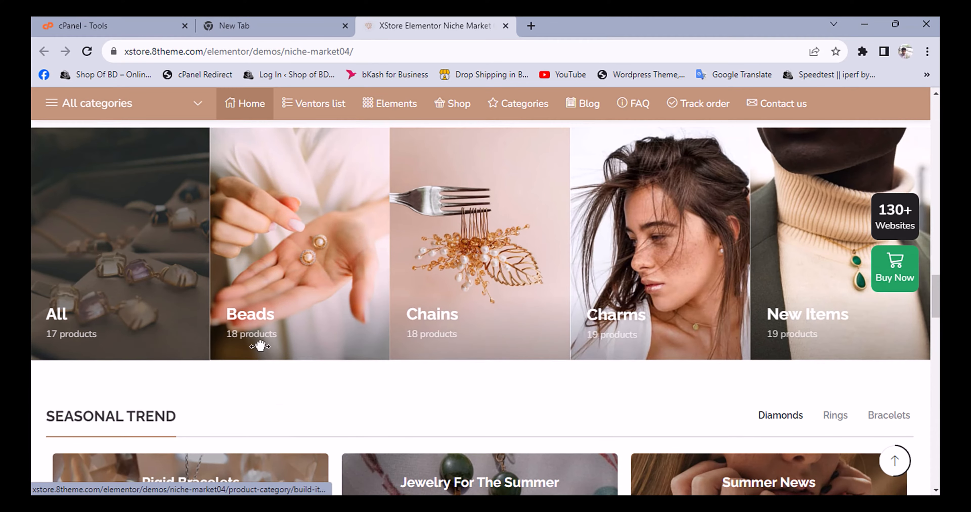
scroll(260, 346, "down", 8)
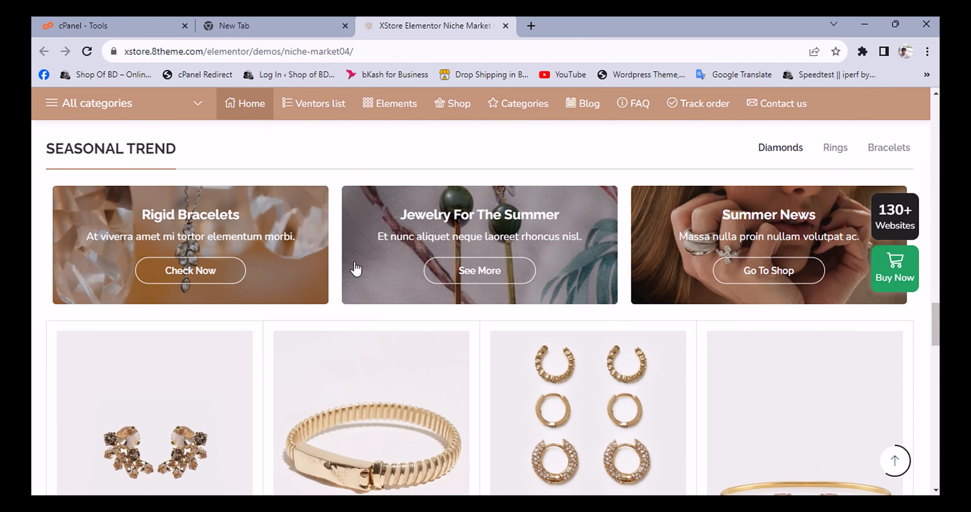
scroll(291, 298, "down", 1)
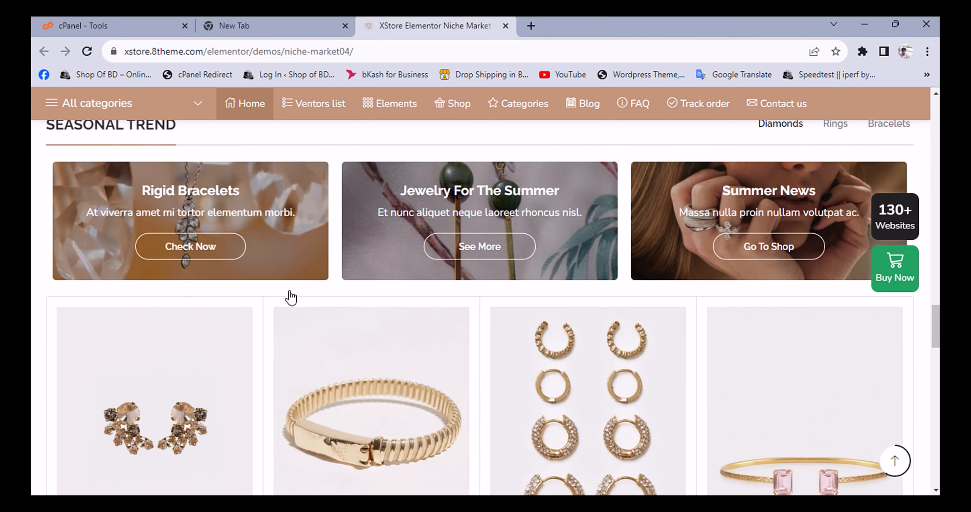
scroll(291, 298, "down", 5)
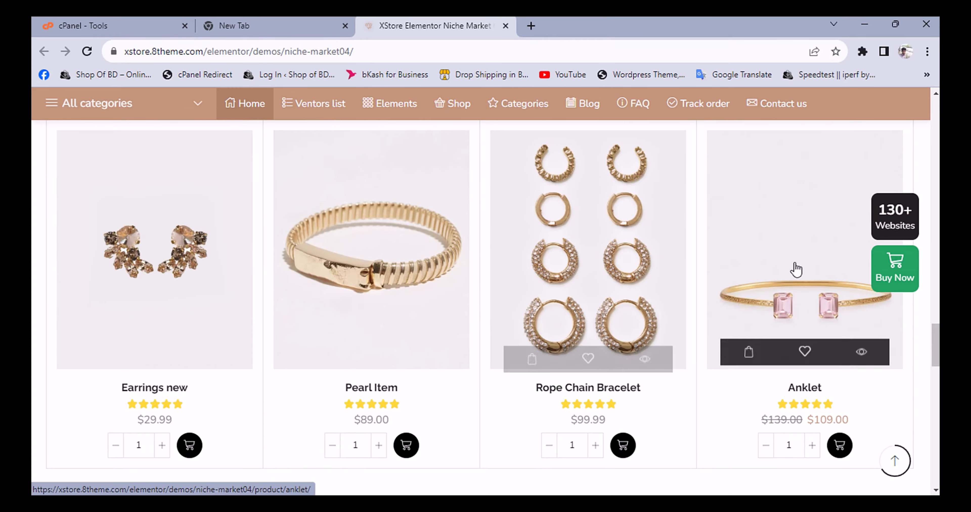
scroll(203, 298, "down", 4)
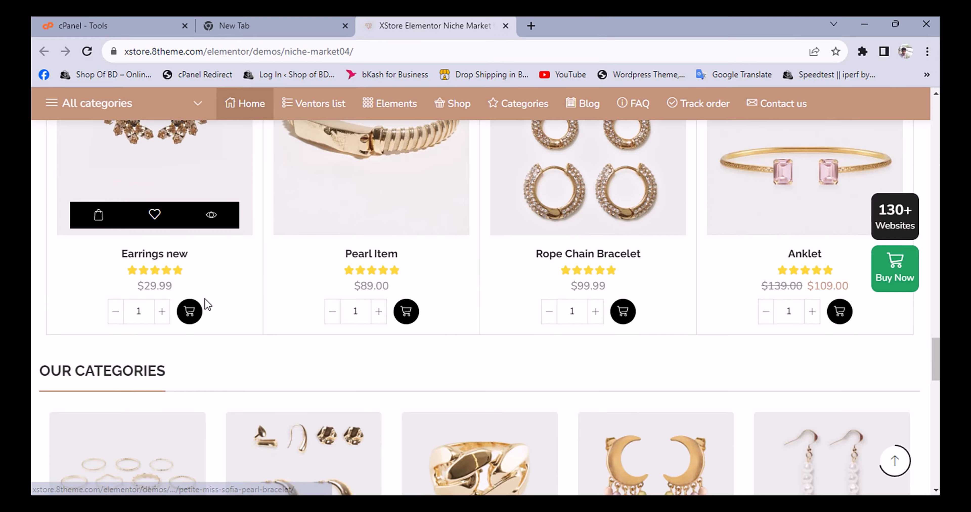
scroll(222, 308, "down", 5)
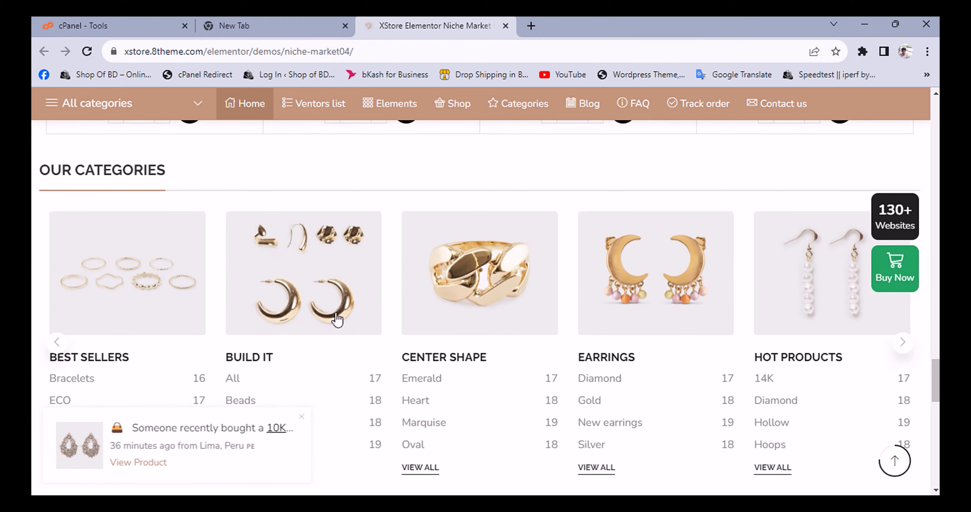
scroll(639, 278, "down", 2)
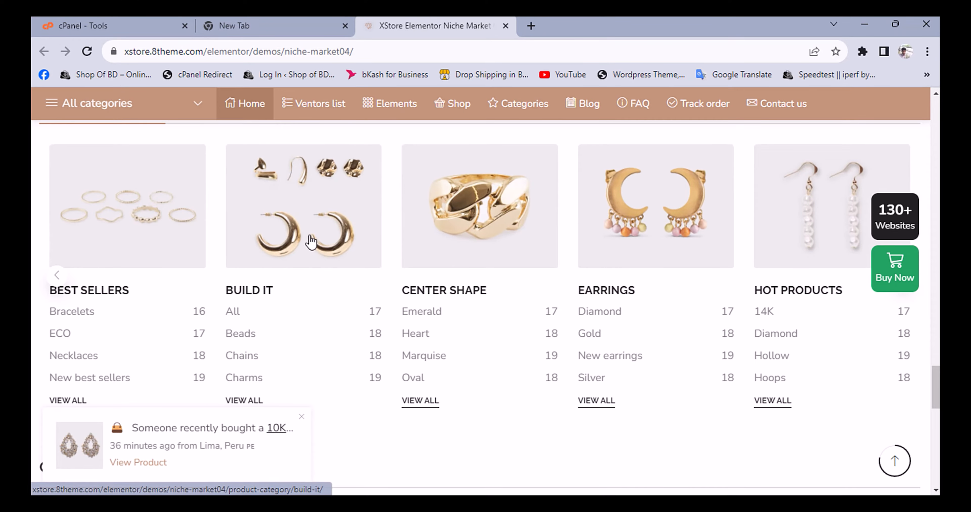
scroll(233, 262, "down", 4)
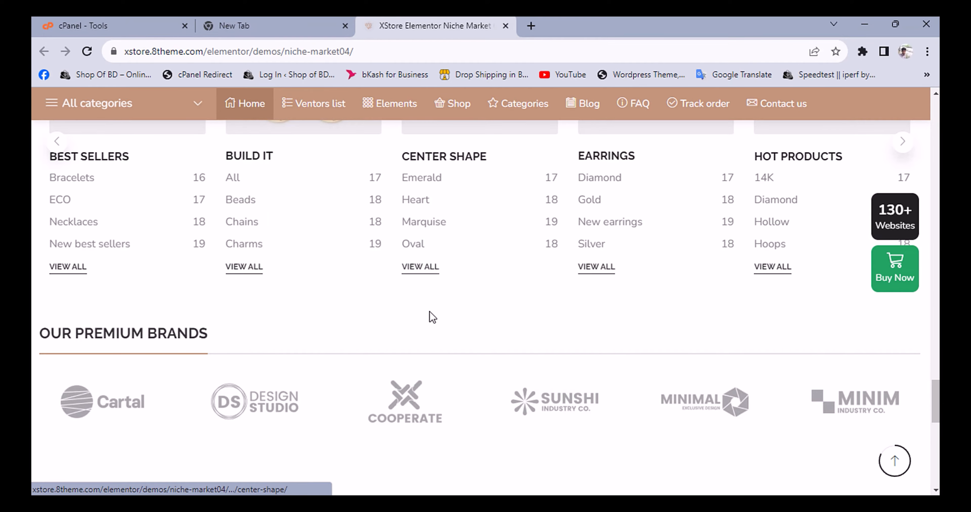
- Scroll to the footer and dismiss the 'Someone recently bought' popup
scroll(408, 307, "down", 3)
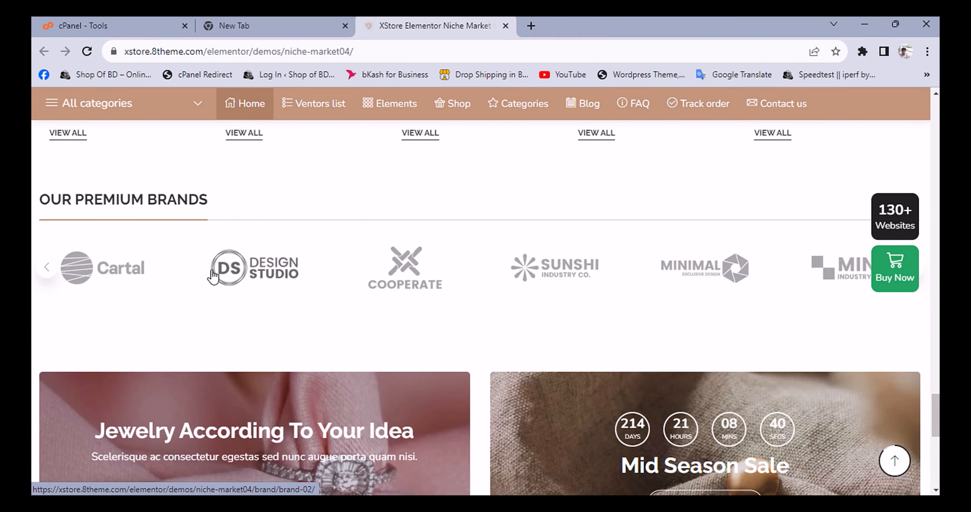
scroll(439, 254, "down", 4)
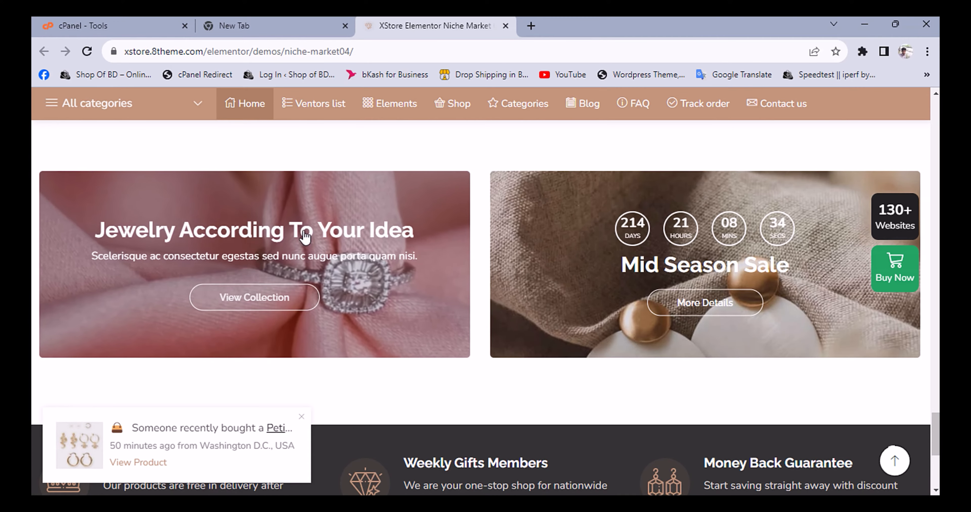
scroll(607, 244, "down", 4)
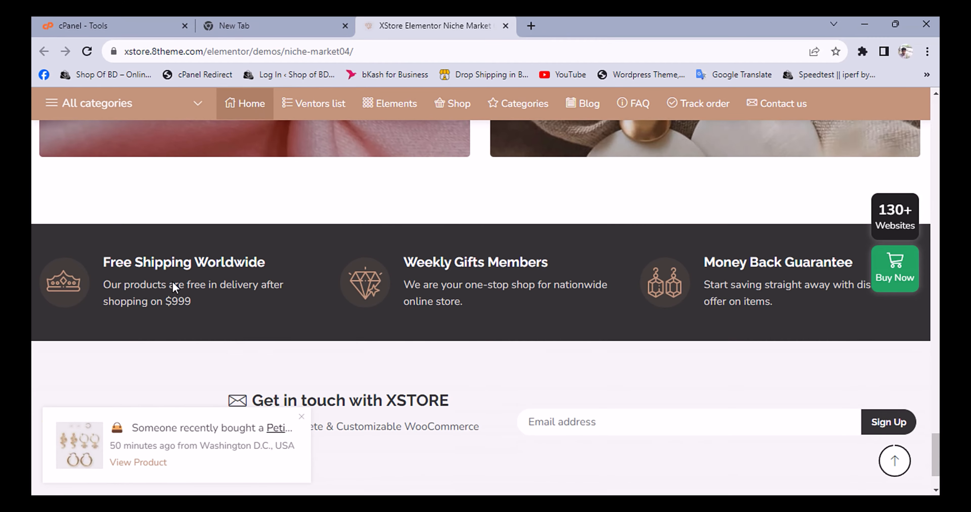
scroll(523, 222, "down", 3)
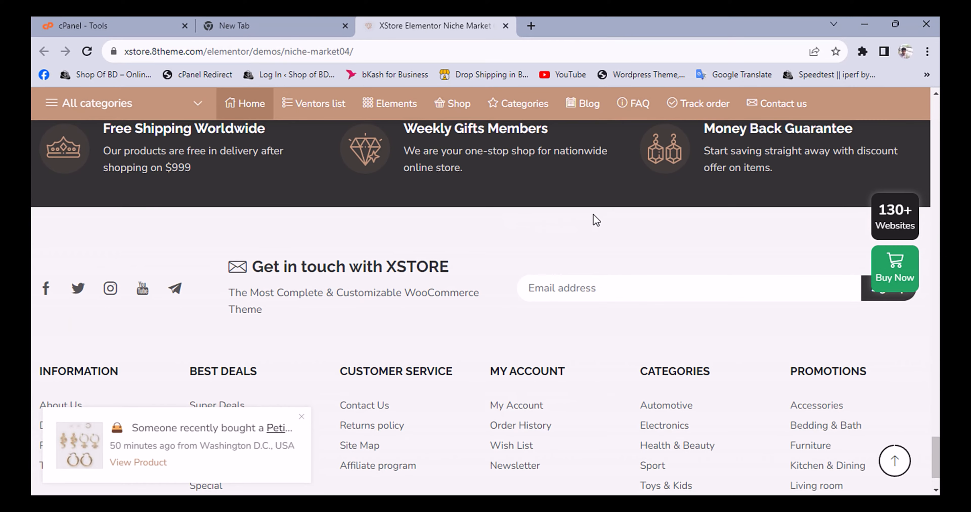
scroll(595, 220, "down", 2)
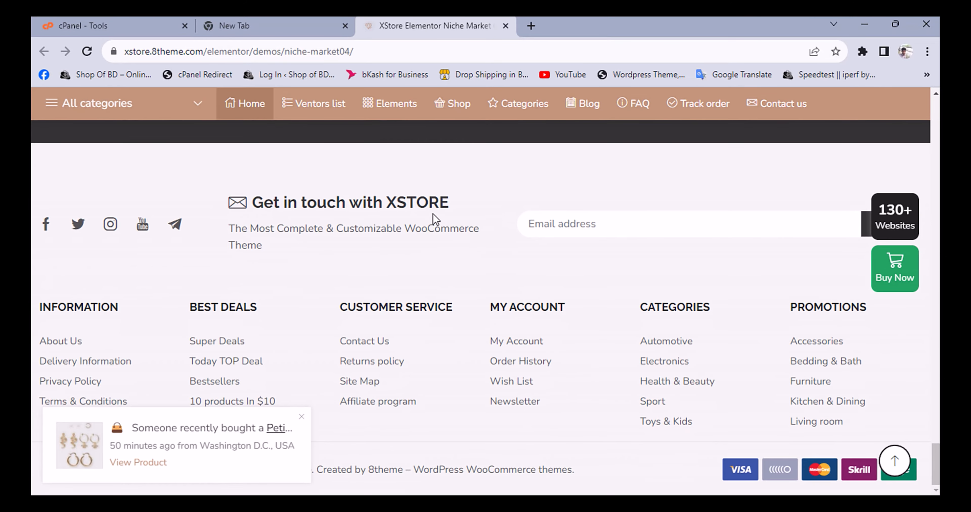
left_click(302, 417)
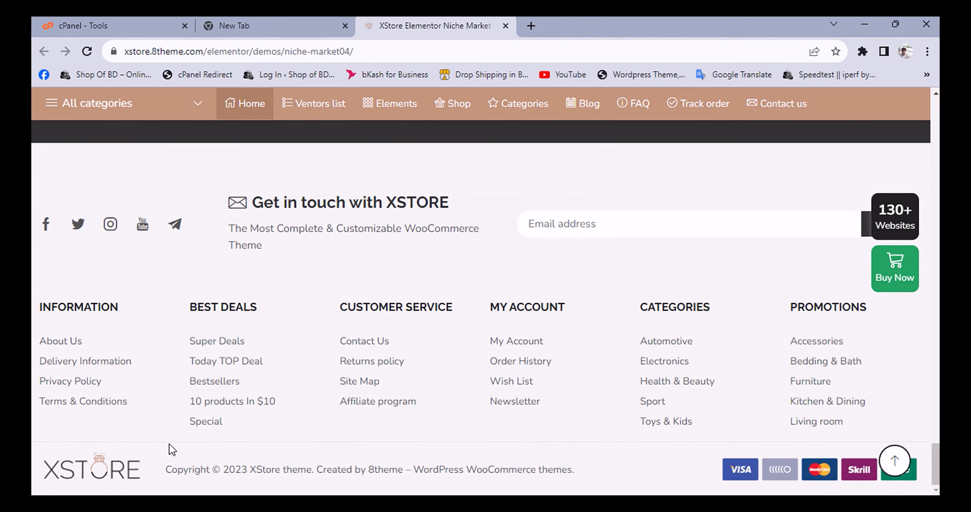
- Open the Pearl Item product page from the homepage grid
scroll(393, 323, "up", 15)
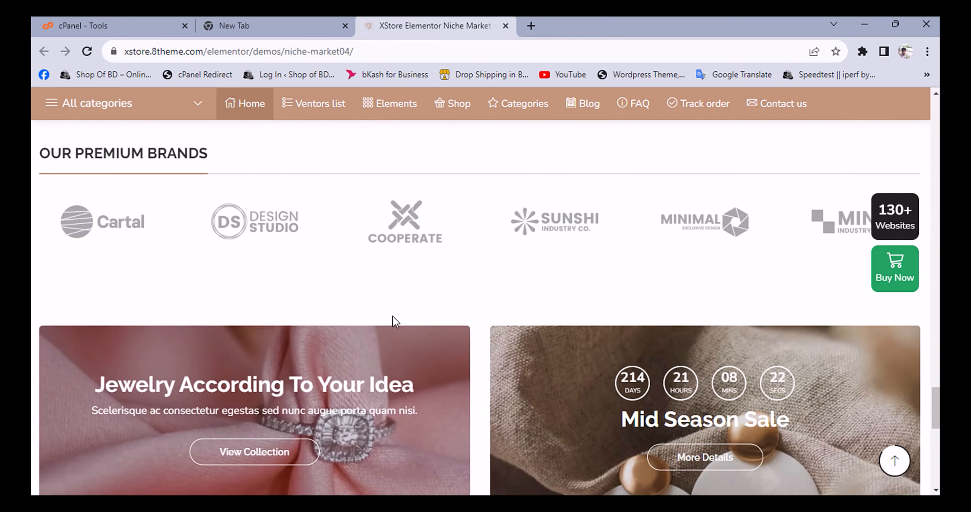
scroll(411, 357, "up", 8)
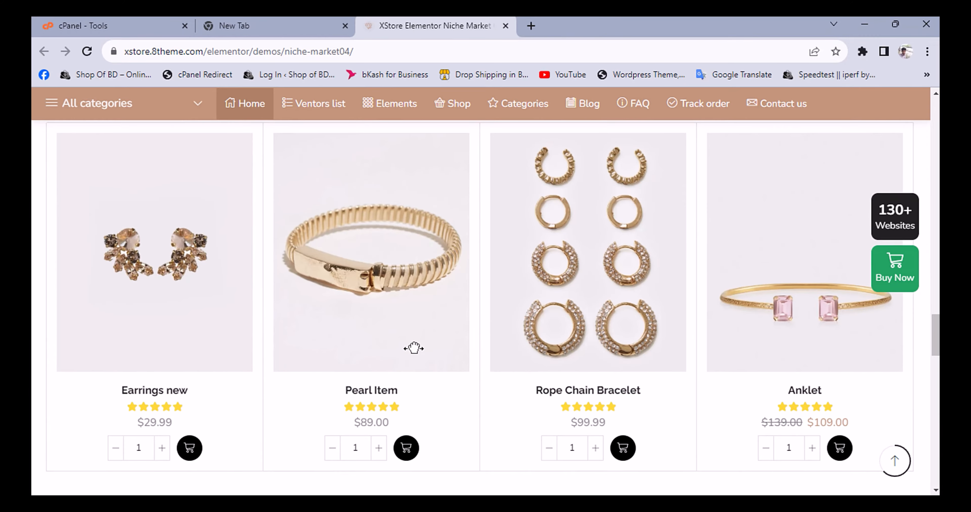
left_click(384, 393)
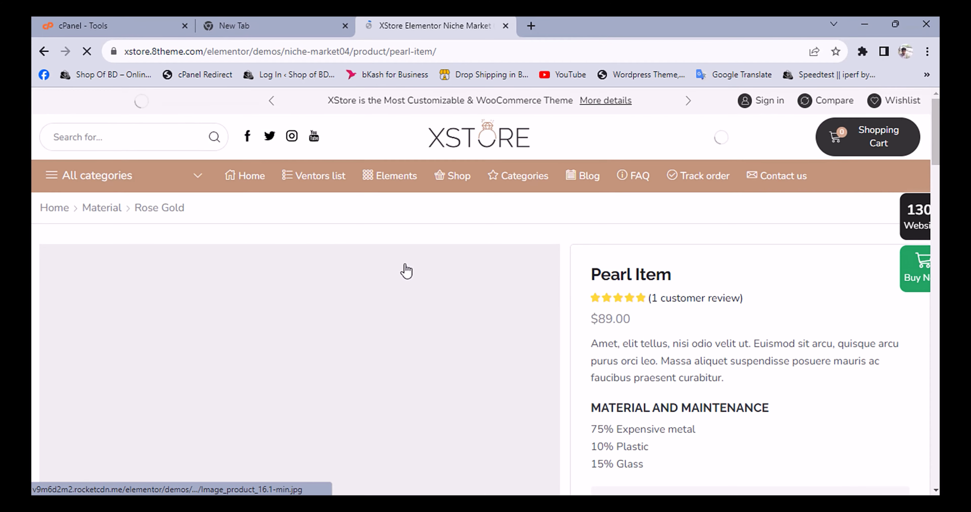
- Browse the Pearl Item page down to the footer and close the purchase notification
scroll(423, 307, "down", 6)
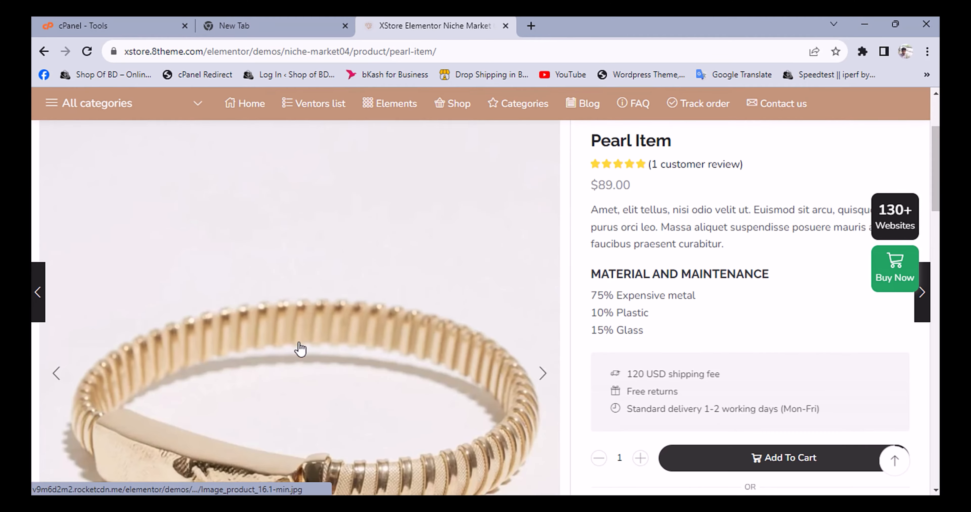
scroll(415, 320, "down", 3)
scroll(526, 288, "up", 8)
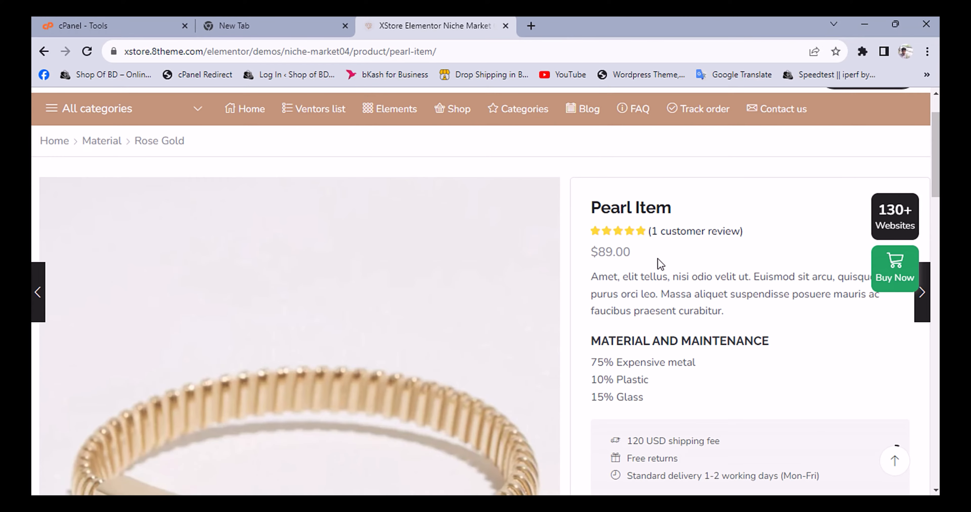
scroll(635, 259, "down", 5)
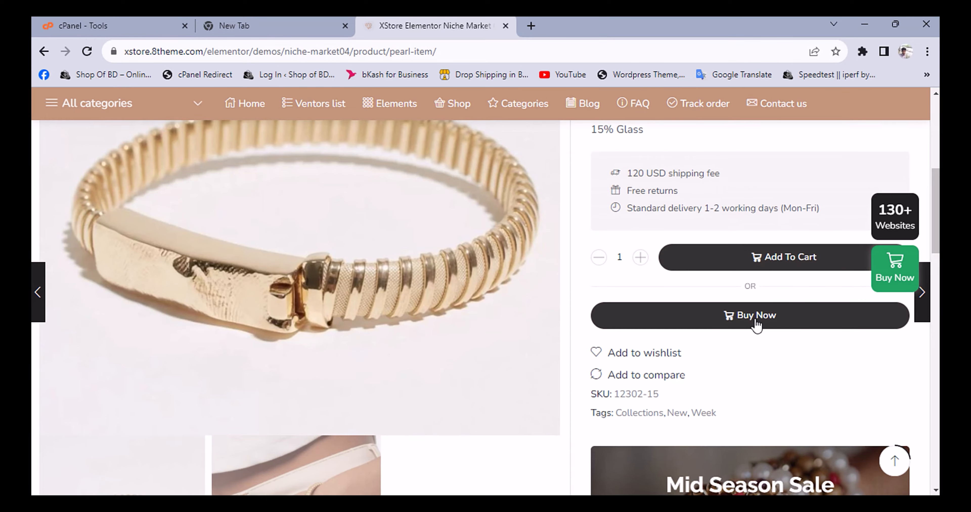
scroll(719, 329, "down", 3)
scroll(410, 313, "down", 3)
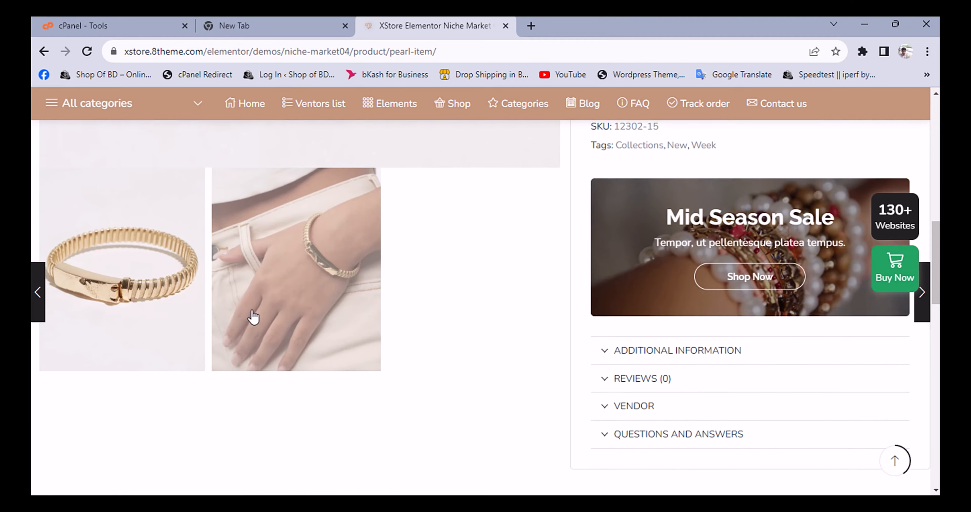
scroll(261, 292, "up", 5)
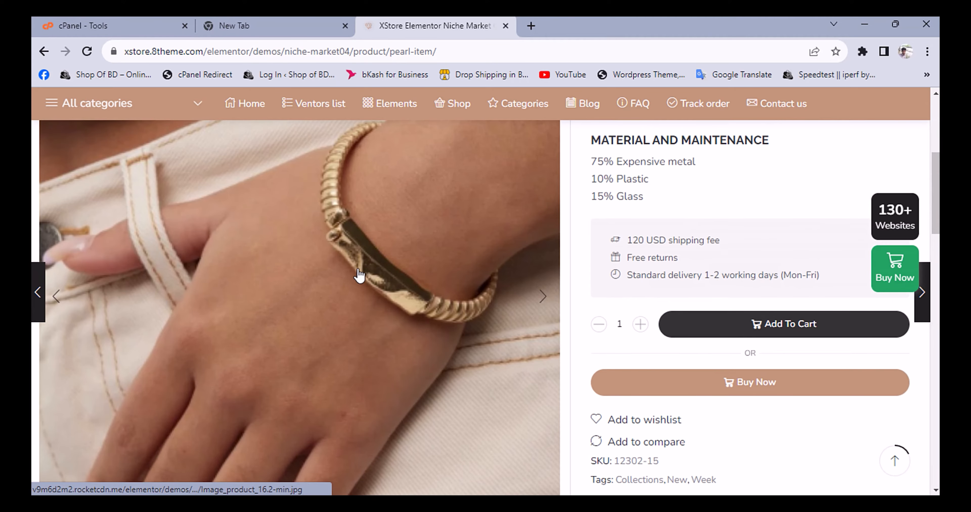
scroll(210, 351, "down", 6)
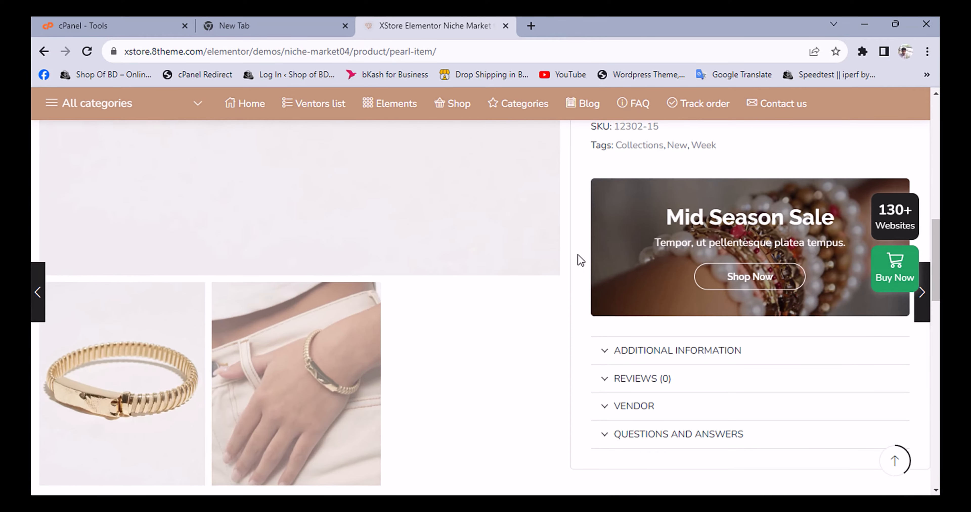
scroll(647, 321, "down", 3)
scroll(563, 279, "down", 6)
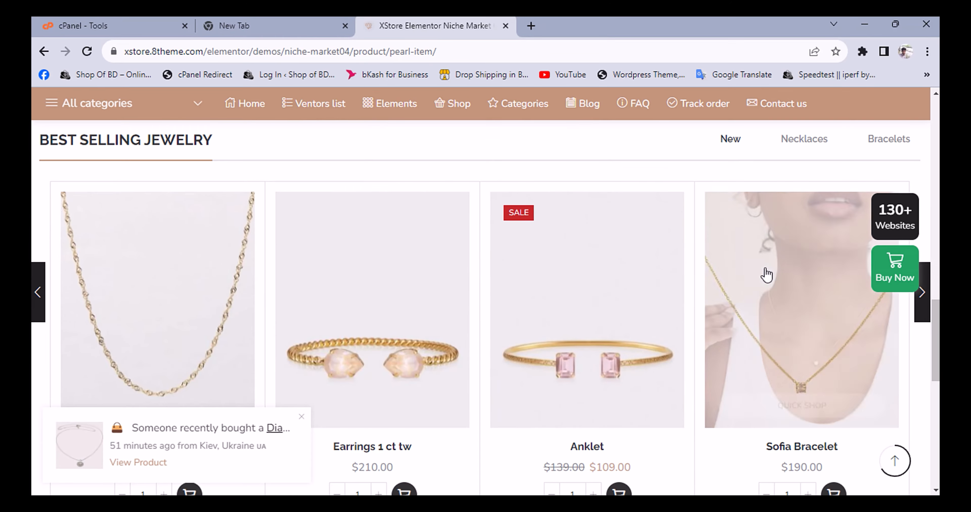
scroll(458, 232, "down", 6)
scroll(238, 301, "down", 9)
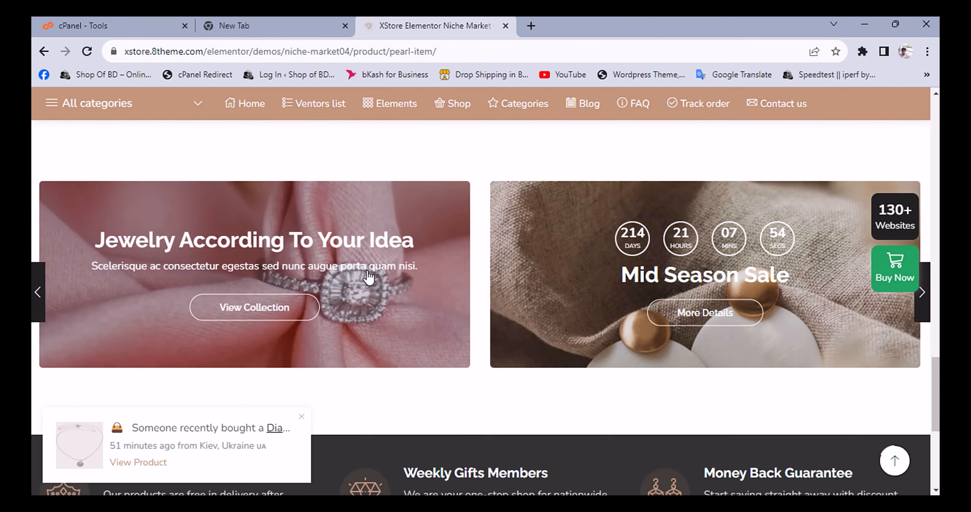
scroll(554, 255, "down", 3)
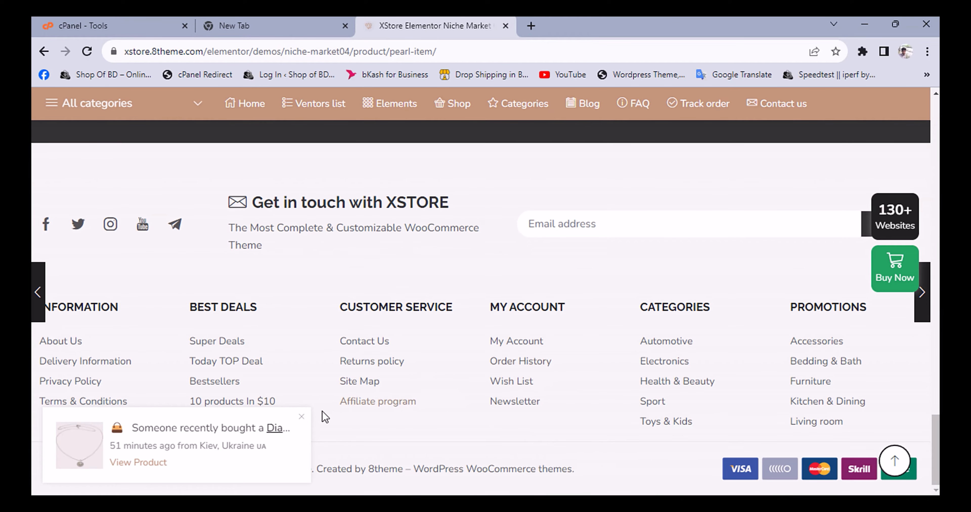
left_click(303, 418)
- Buy the Pearl Item immediately with Buy Now
scroll(479, 264, "up", 15)
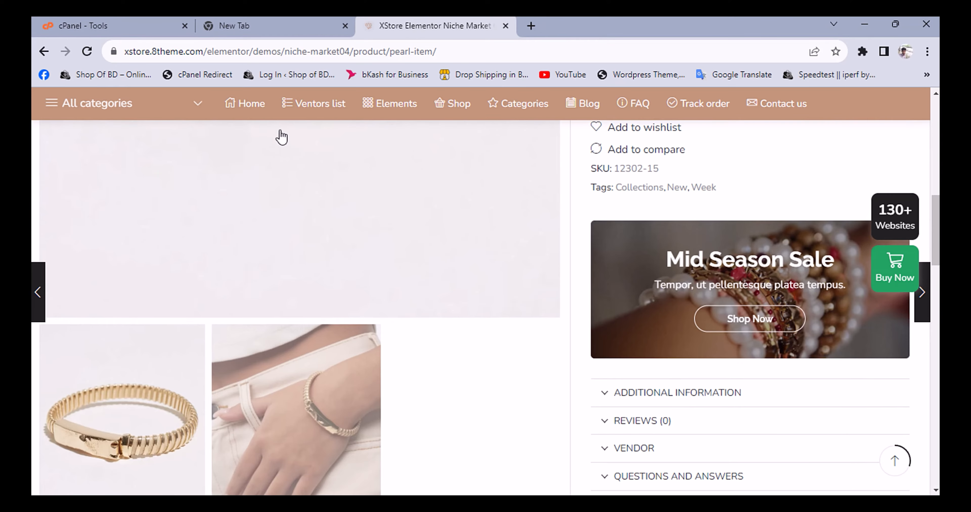
scroll(195, 115, "up", 5)
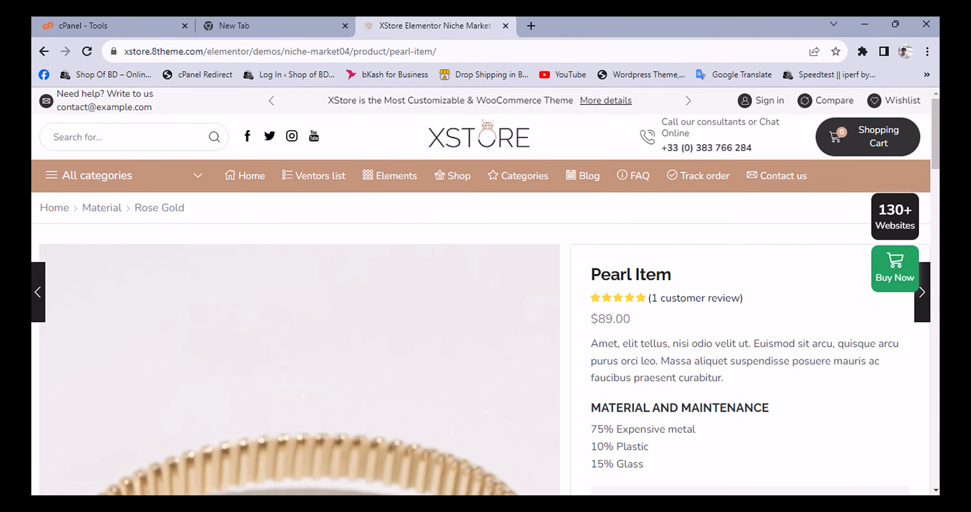
scroll(868, 162, "down", 6)
left_click(772, 325)
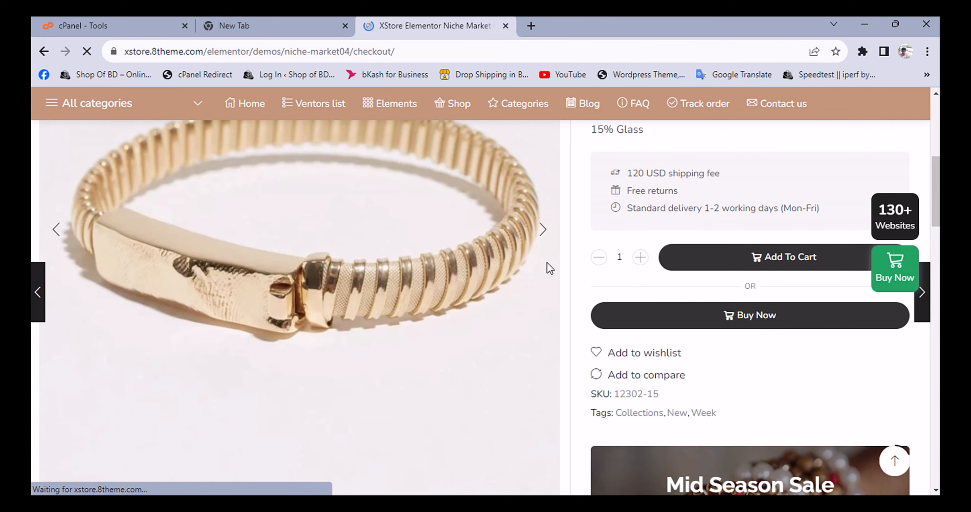
- Choose Cash on delivery as the payment method for the Pearl Item checkout
scroll(314, 324, "down", 5)
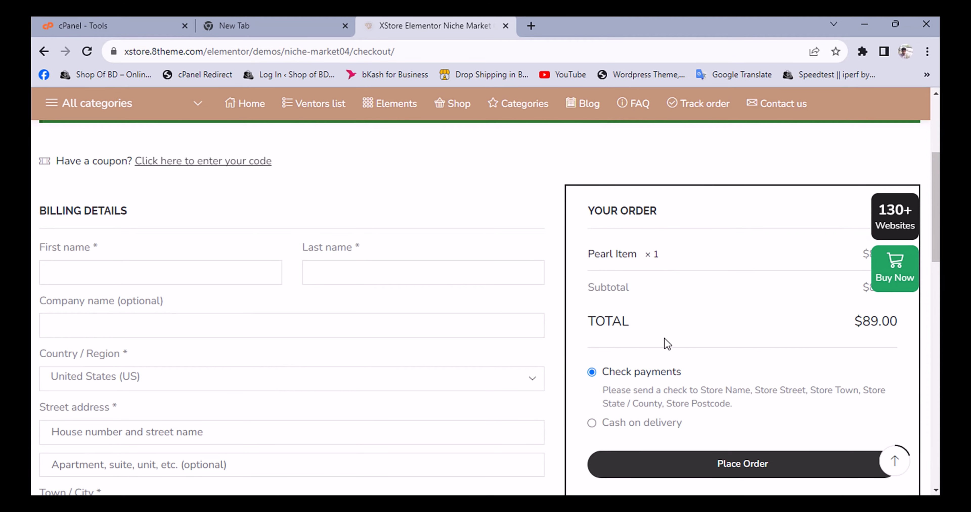
scroll(667, 344, "down", 2)
left_click(619, 356)
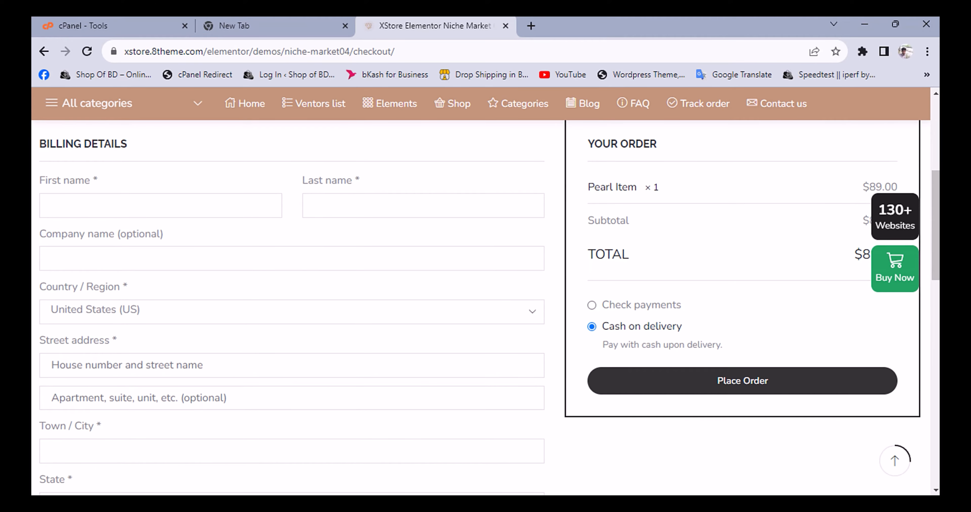
- Return to the XStore demo homepage, then switch back to the cPanel Tools tab
scroll(618, 356, "down", 5)
scroll(78, 318, "down", 10)
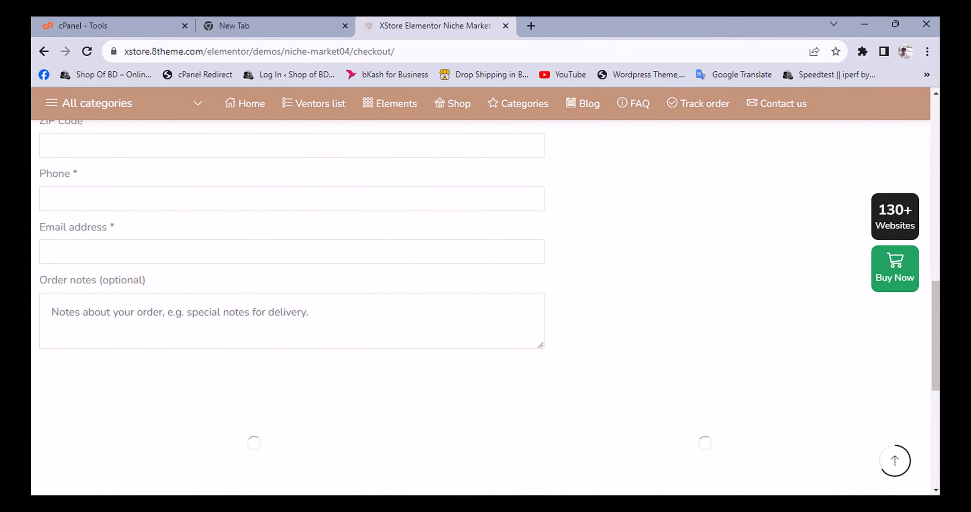
scroll(386, 318, "up", 5)
scroll(553, 327, "up", 18)
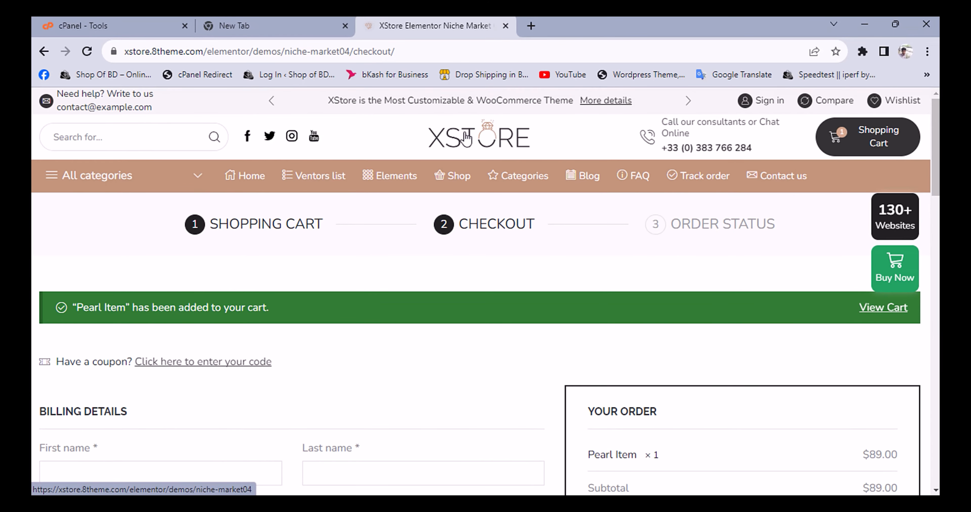
left_click(466, 140)
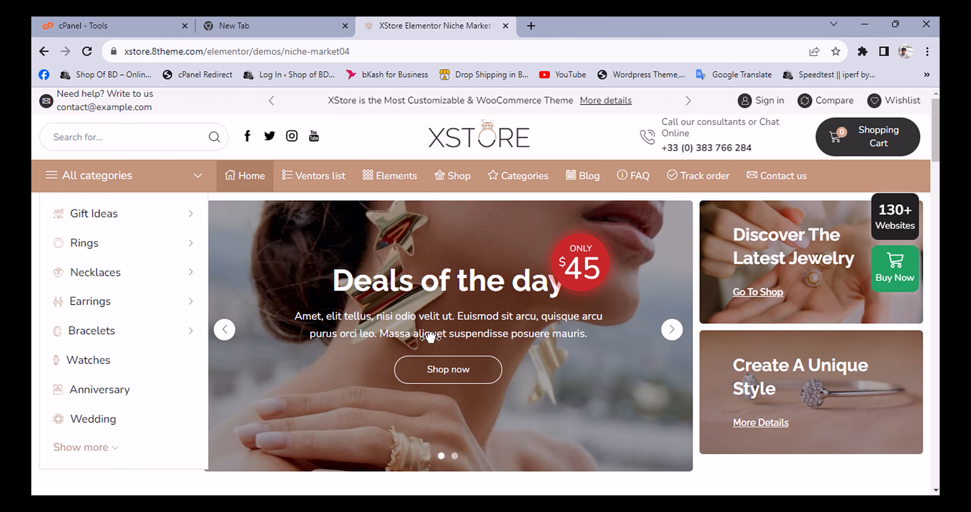
left_click(124, 33)
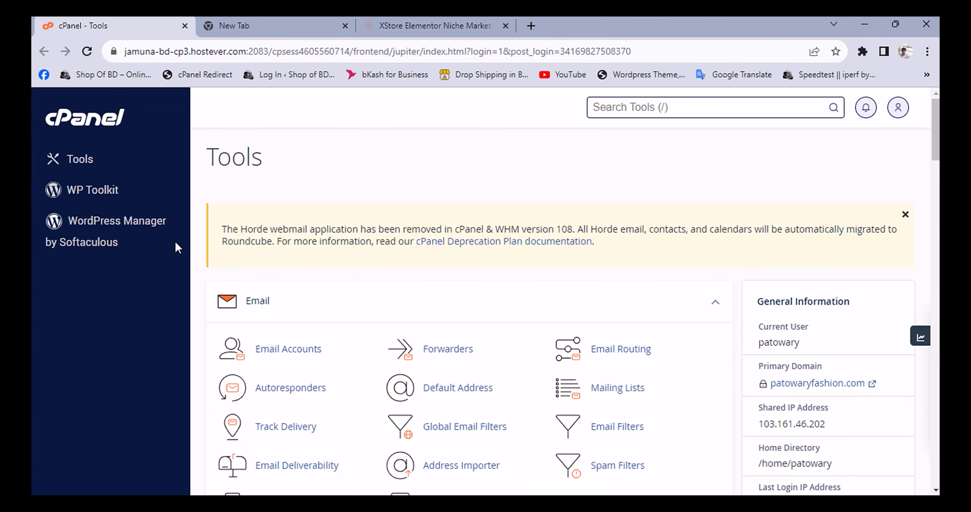
- Start a new Softaculous WordPress install and clear the 'wp' install directory
left_click(150, 229)
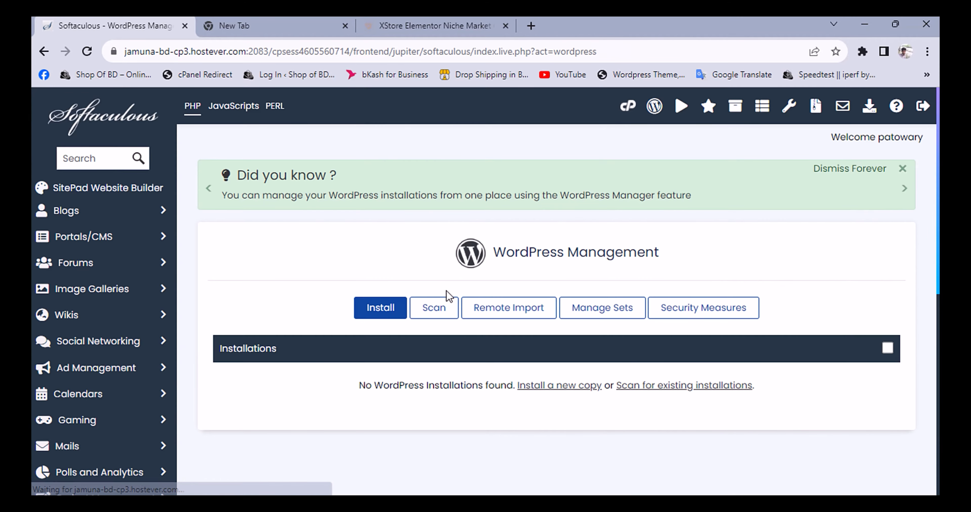
left_click(381, 307)
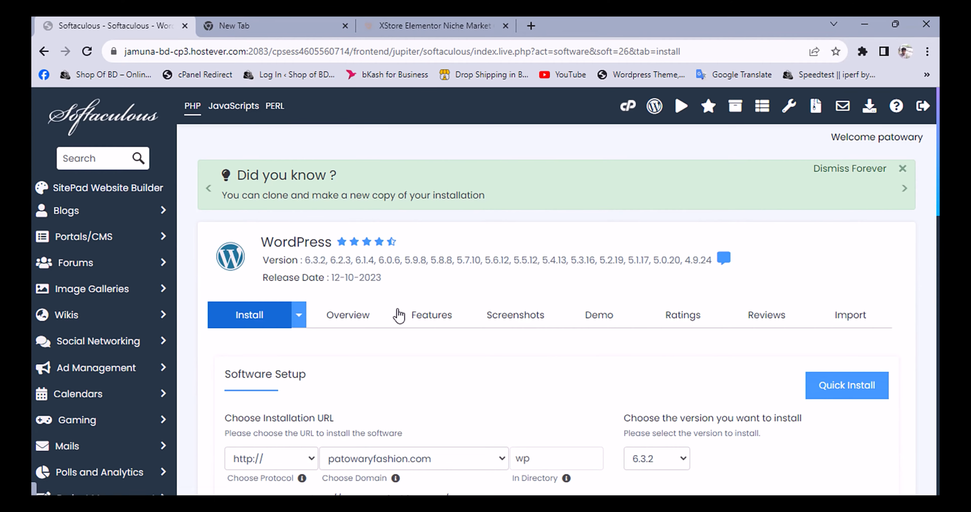
scroll(399, 314, "down", 3)
double_click(523, 325)
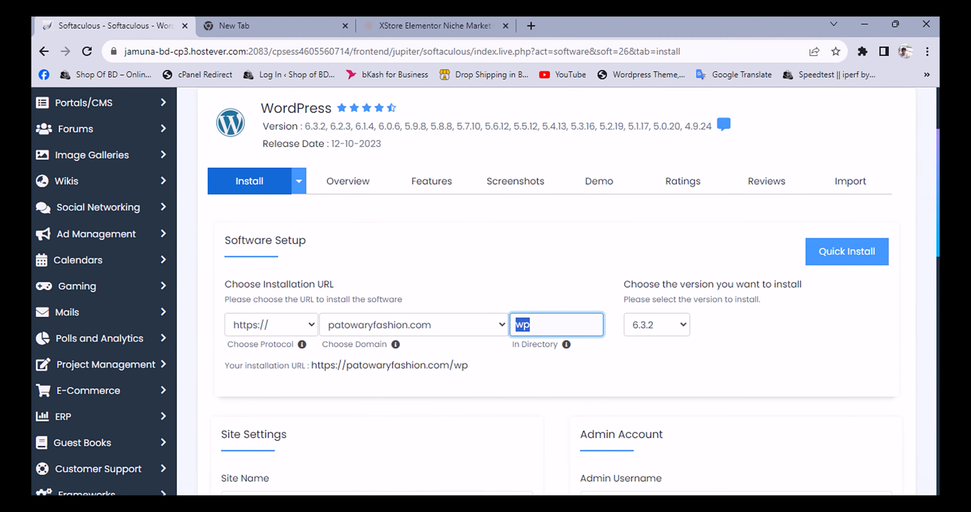
scroll(444, 368, "down", 2)
left_click(435, 306)
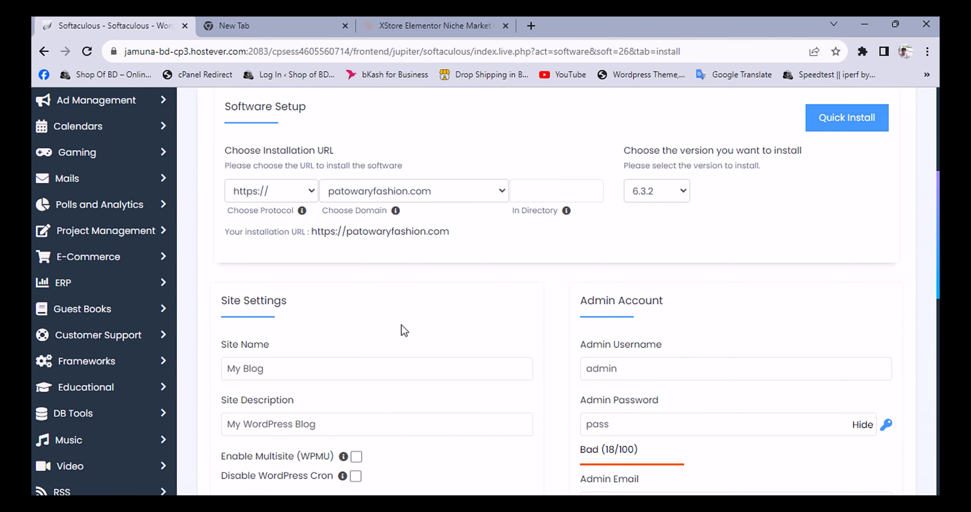
scroll(401, 325, "down", 2)
scroll(372, 249, "up", 2)
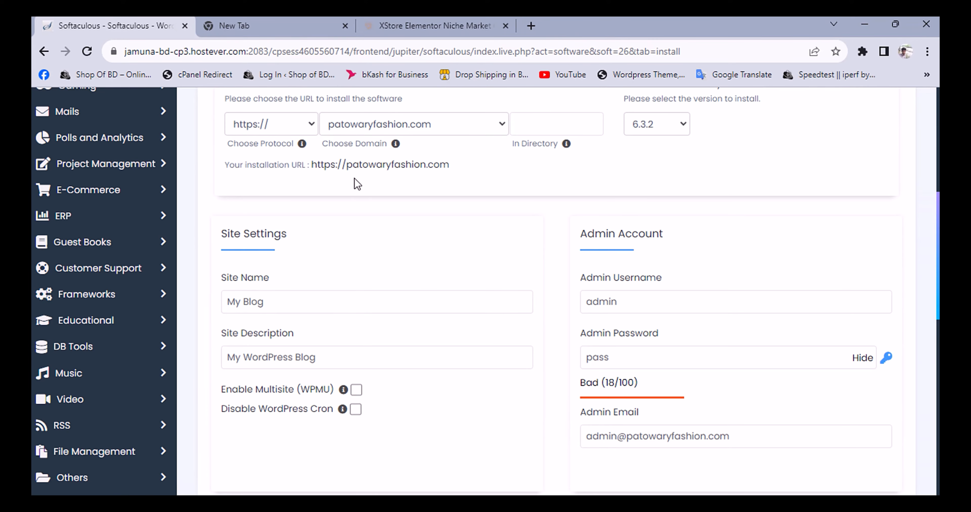
- Set the site name to 'Patowary Fashion' and description to 'My Ecommerce Website'
left_click_drag(345, 169, 429, 172)
key("ctrl+c")
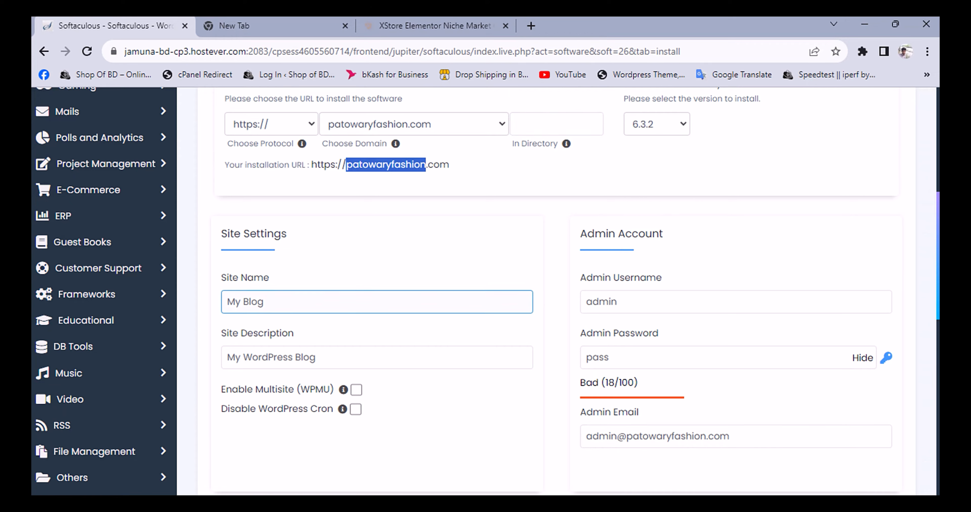
double_click(253, 301)
key("ctrl+a")
key("ctrl+v")
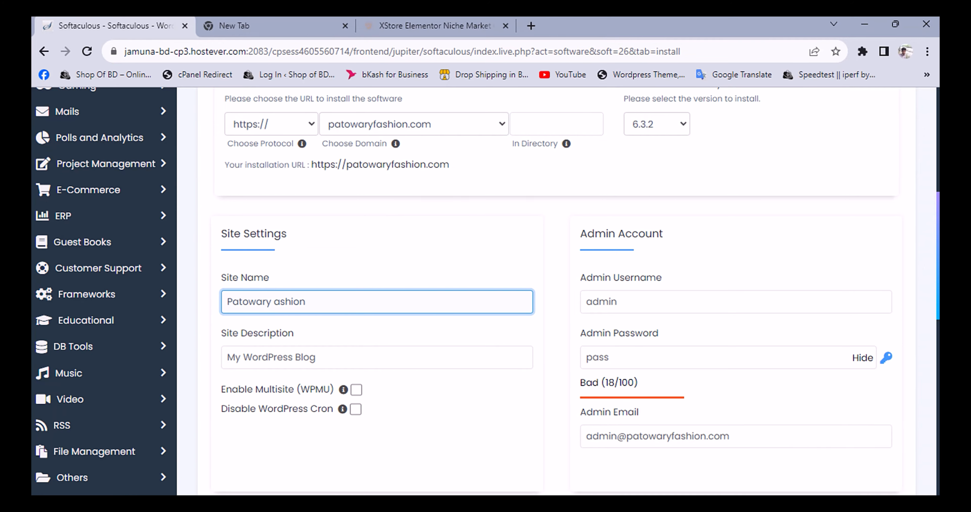
double_click(305, 358)
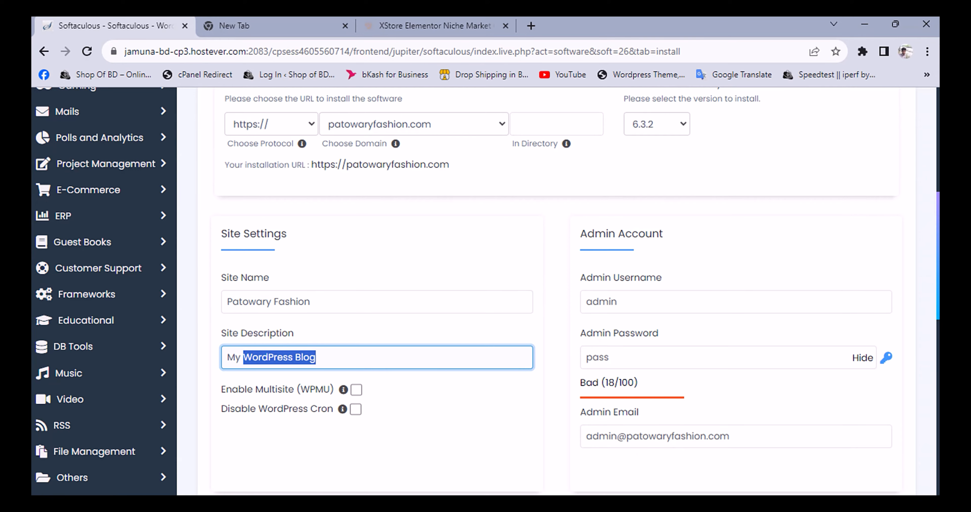
key("BackSpace")
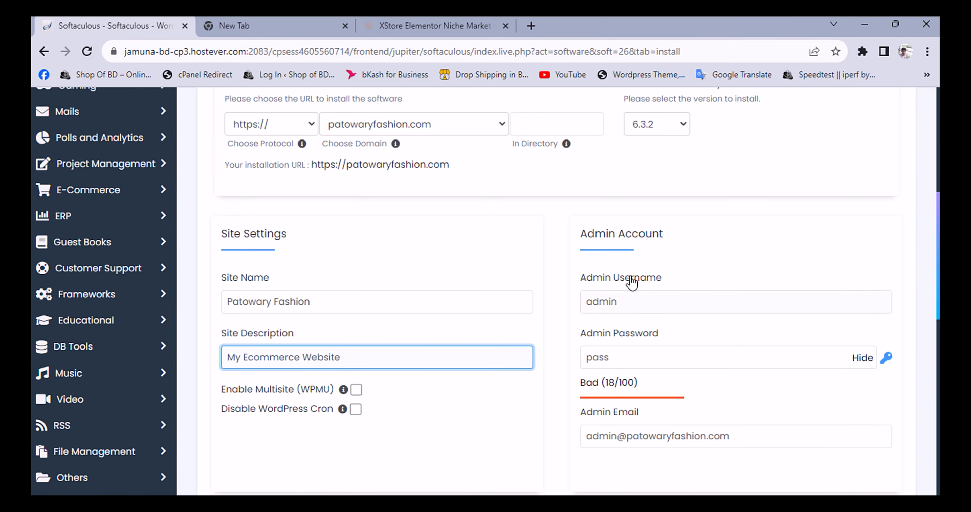
- Replace the default admin username with 'patowaryfashion'
left_click(655, 302)
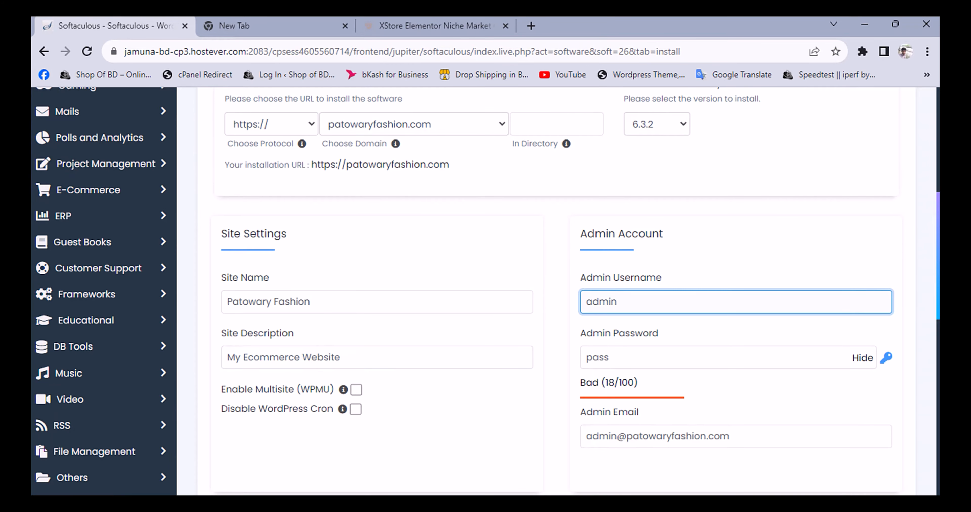
key("ctrl+a")
type("patowaryfashion")
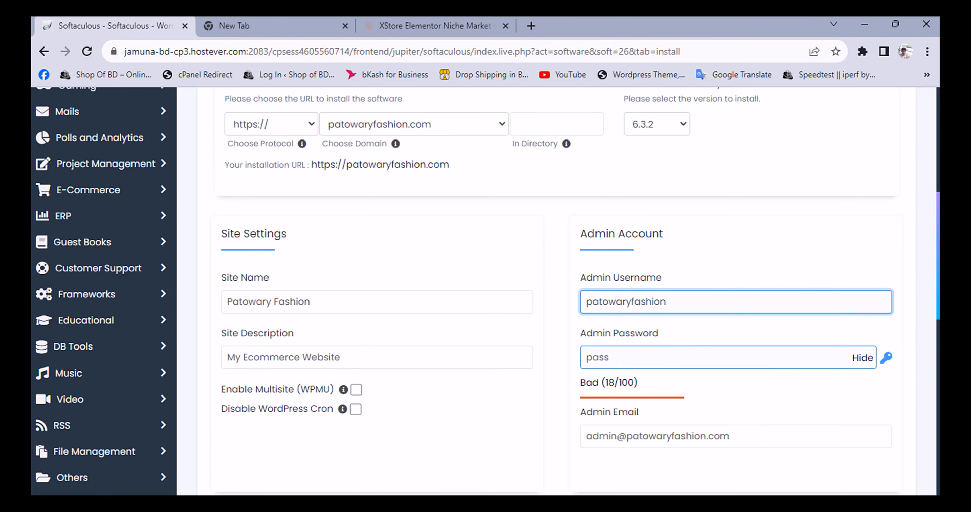
- Enter a strong admin password reaching 100/100 strength
left_click(862, 358)
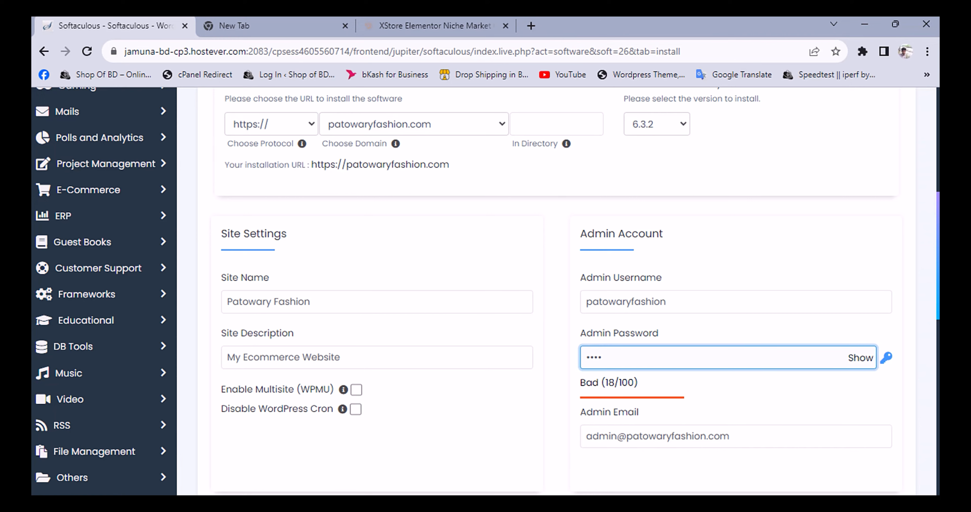
key("ctrl+a")
key("ctrl+v")
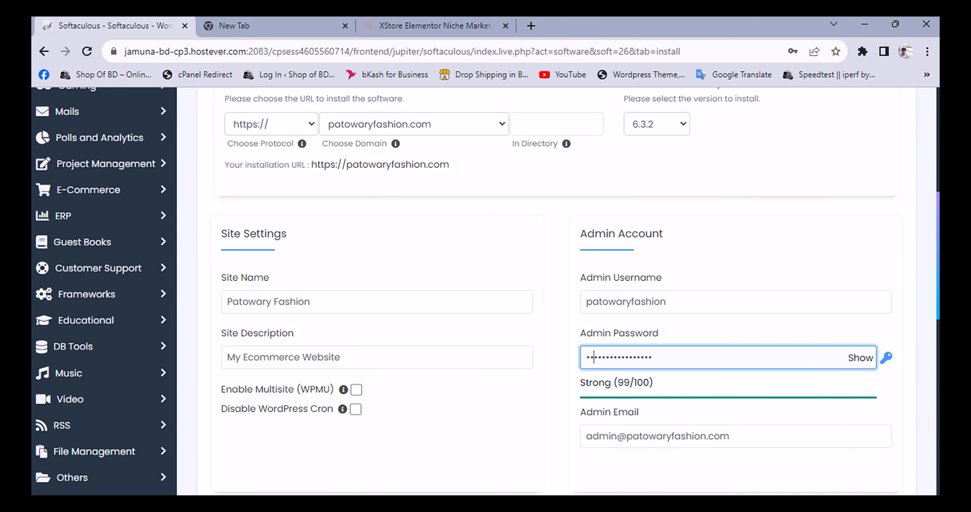
type("@")
- Change the admin e-mail address to the 'info' mailbox
scroll(667, 325, "down", 3)
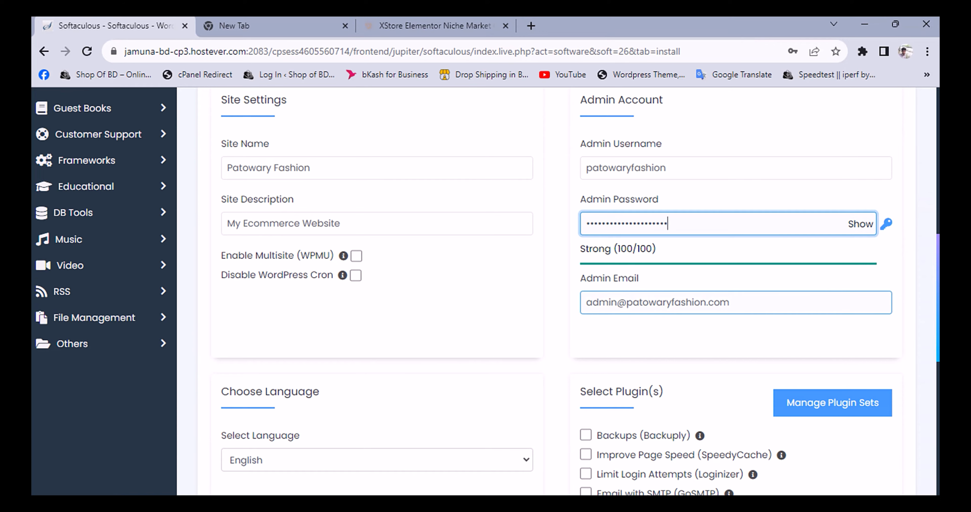
left_click_drag(624, 303, 579, 312)
type("in")
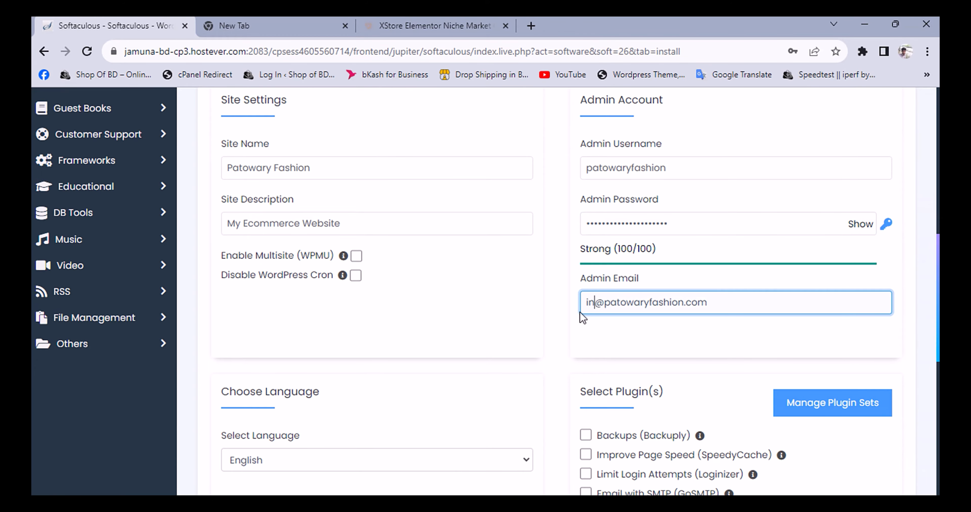
type("fo")
left_click(625, 344)
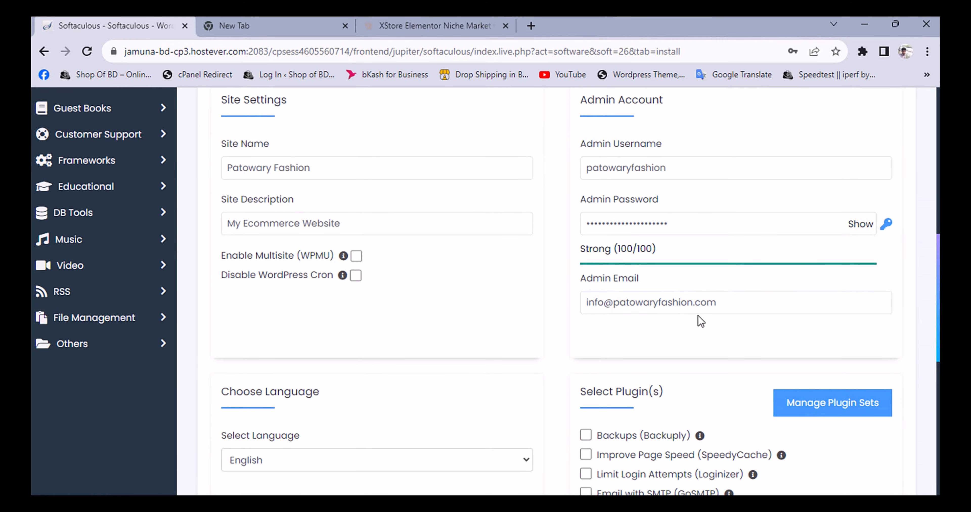
scroll(435, 309, "down", 6)
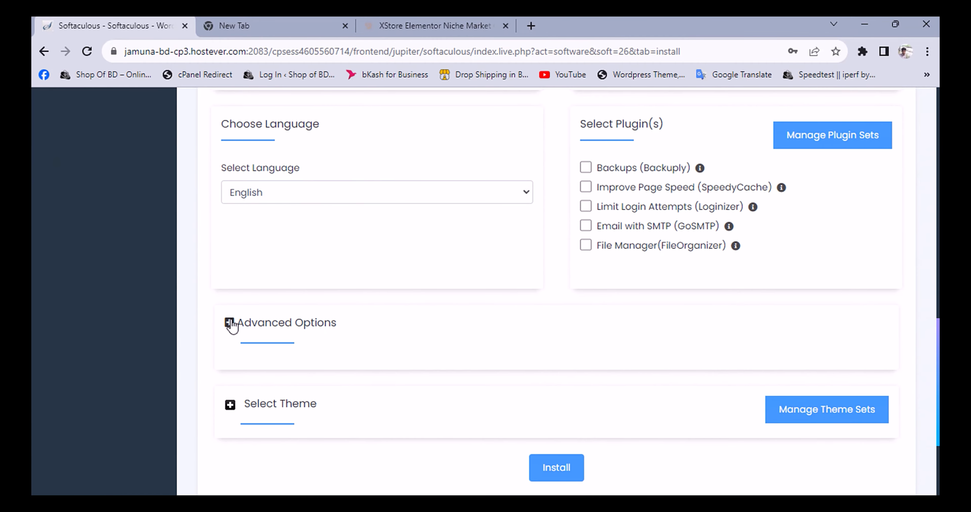
- Launch the WordPress installation and save the admin login in Chrome
left_click(229, 323)
double_click(229, 323)
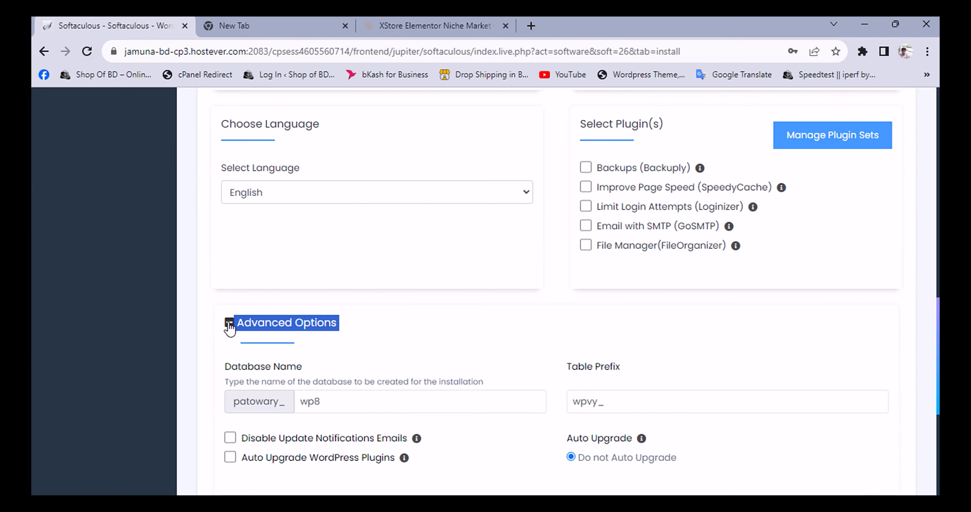
left_click(229, 323)
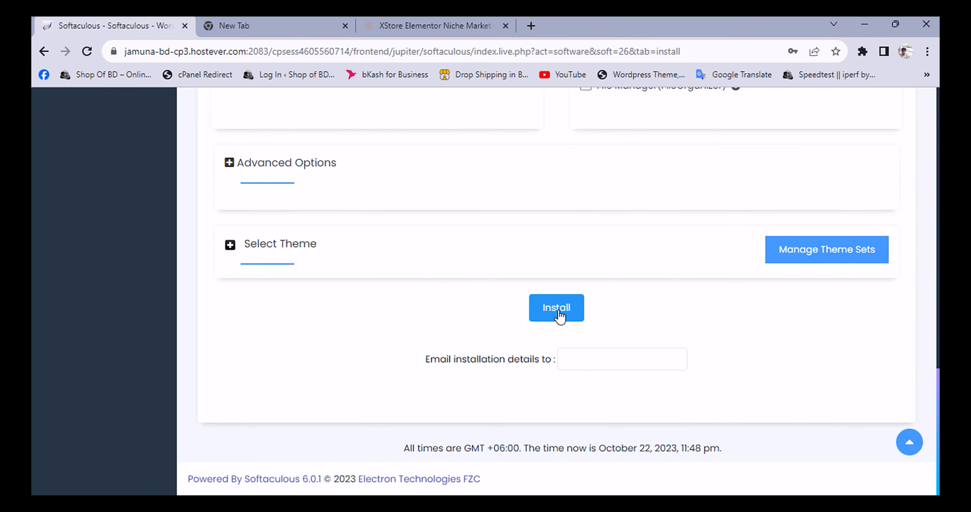
left_click(560, 316)
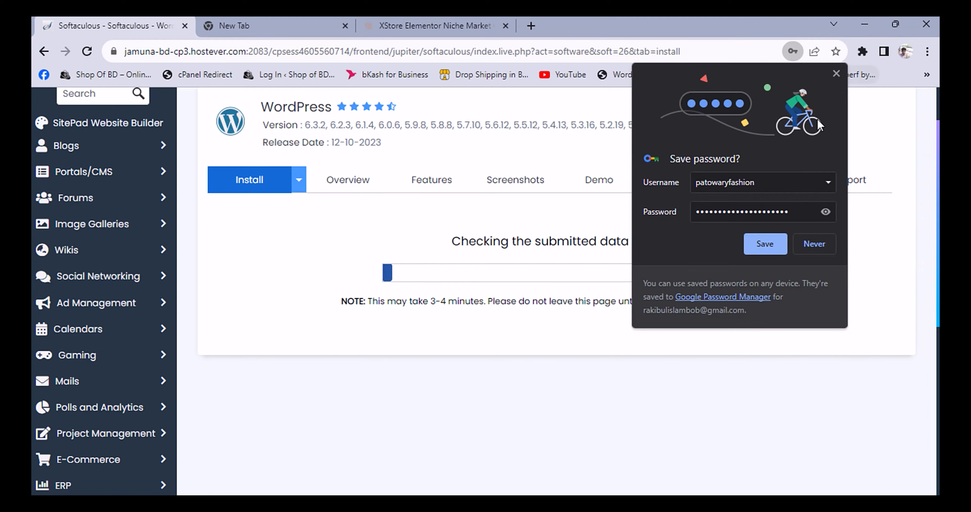
left_click(767, 245)
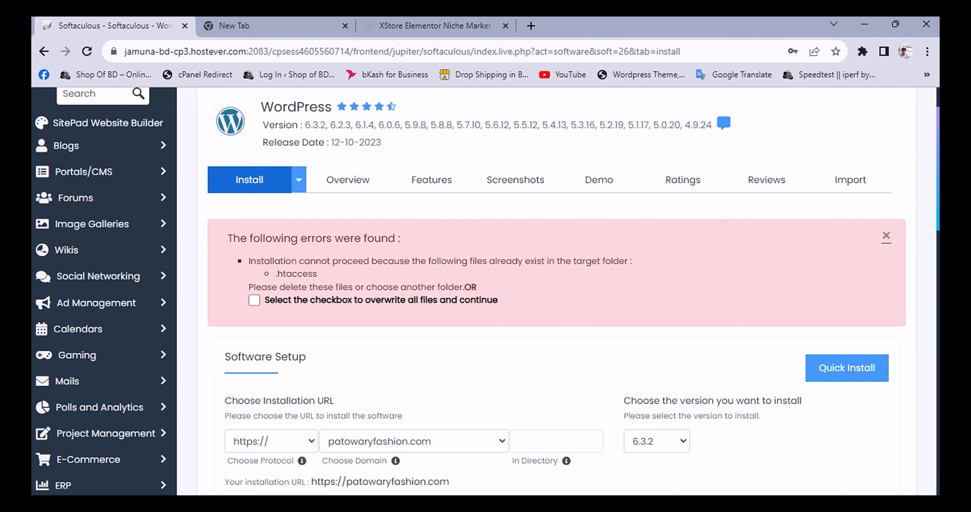
- Allow overwriting the existing .htaccess files, rerun the install, and open the admin dashboard
left_click_drag(276, 274, 329, 272)
left_click(301, 274)
scroll(379, 307, "down", 15)
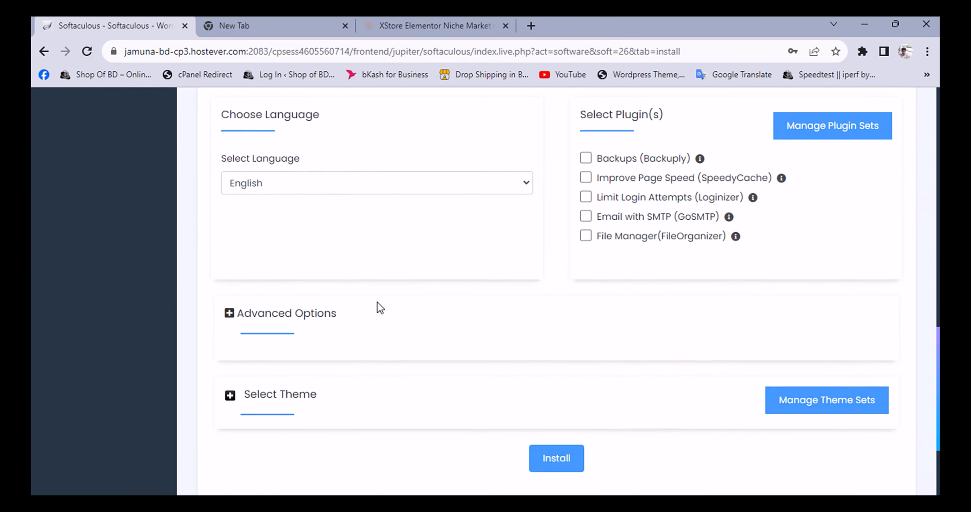
left_click(571, 312)
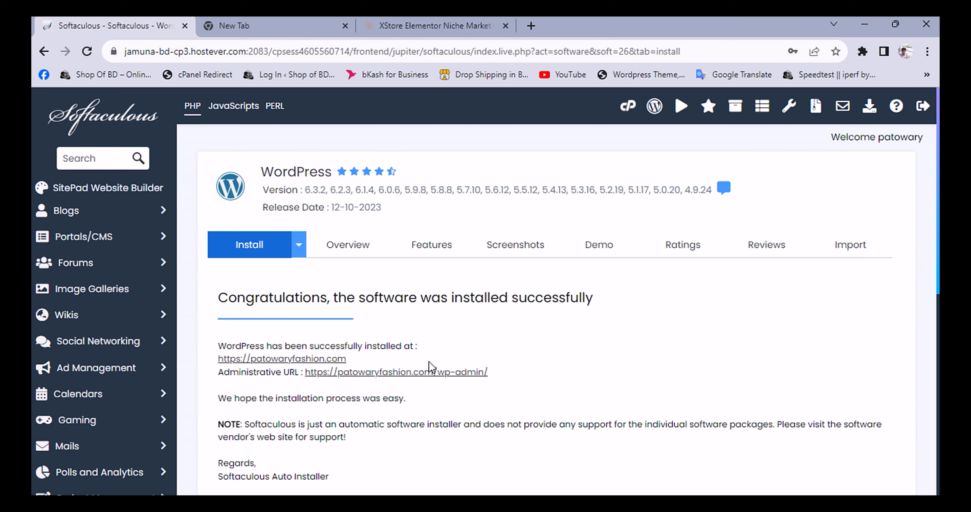
left_click(457, 373)
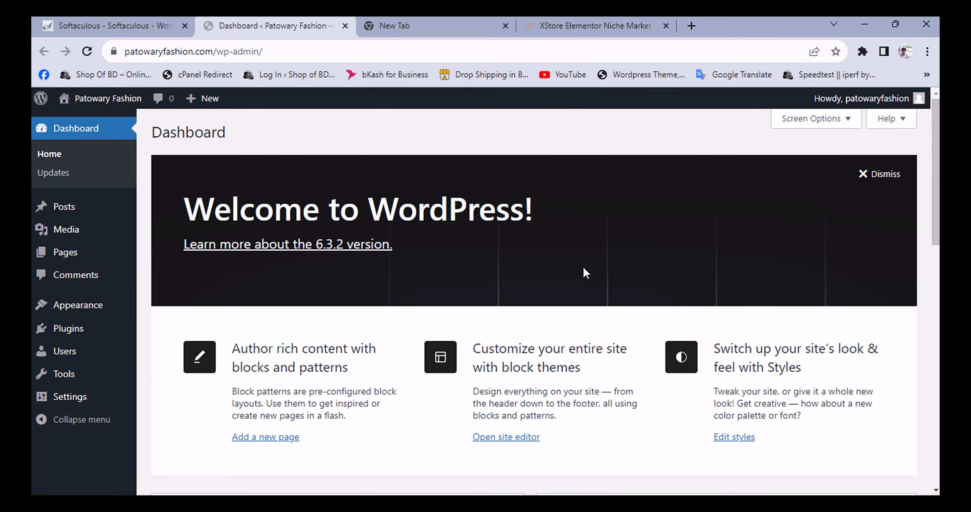
- Select the Post name (/%postname%/) permalink structure under Settings > Permalinks and save it
mouse_move(62, 396)
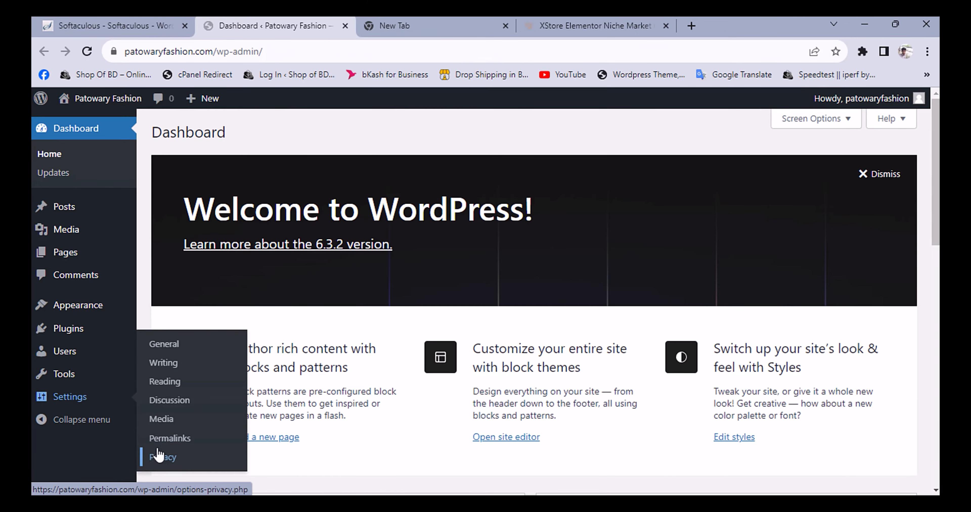
left_click(160, 441)
scroll(329, 243, "down", 5)
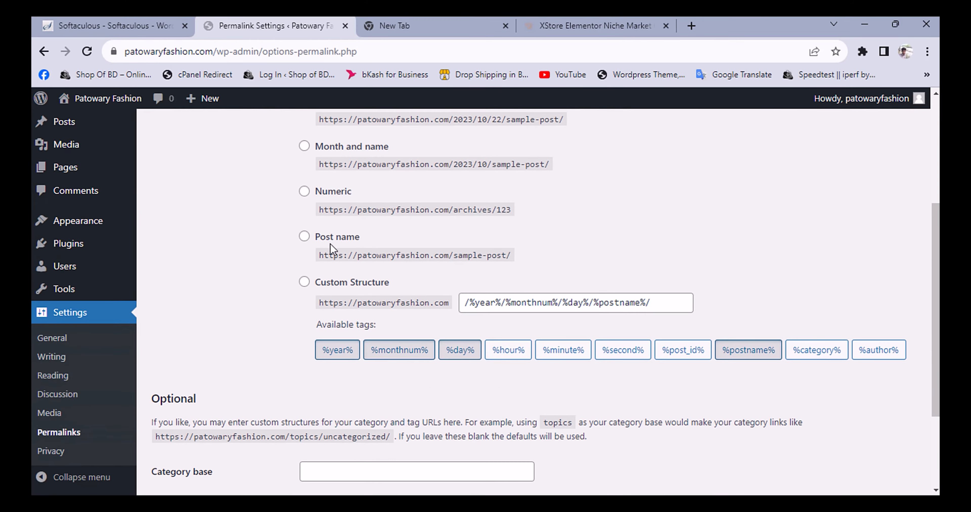
left_click(306, 238)
scroll(287, 260, "down", 3)
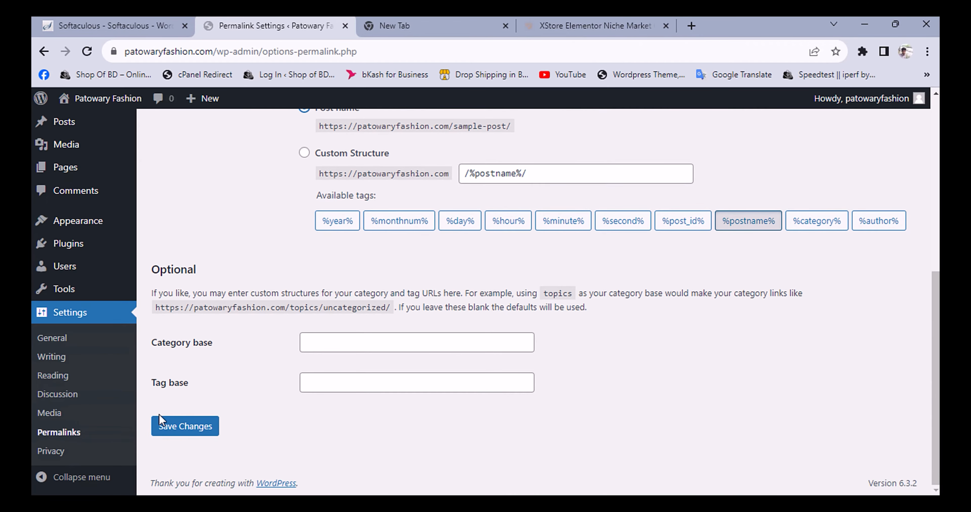
left_click(165, 429)
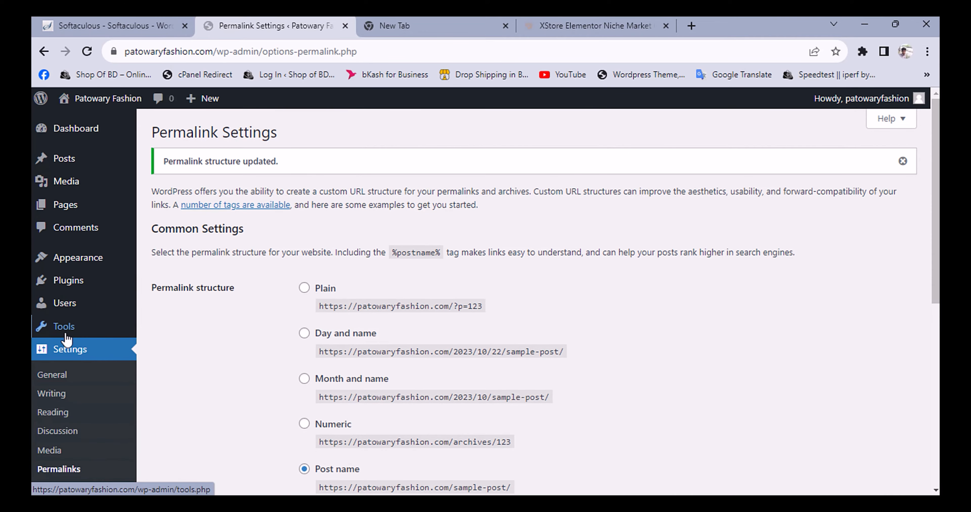
- Bulk-delete the Akismet and Hello Dolly plugins from Installed Plugins
mouse_move(112, 282)
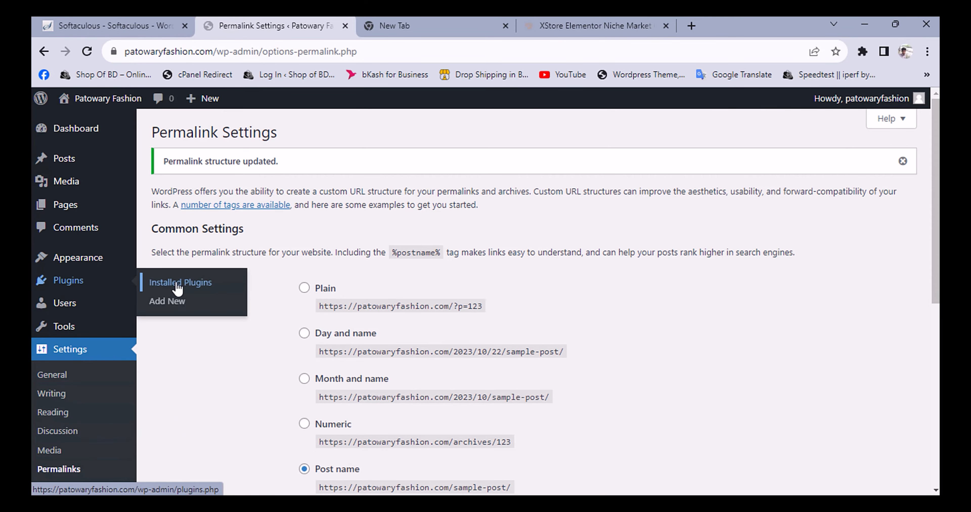
left_click(178, 289)
left_click(166, 208)
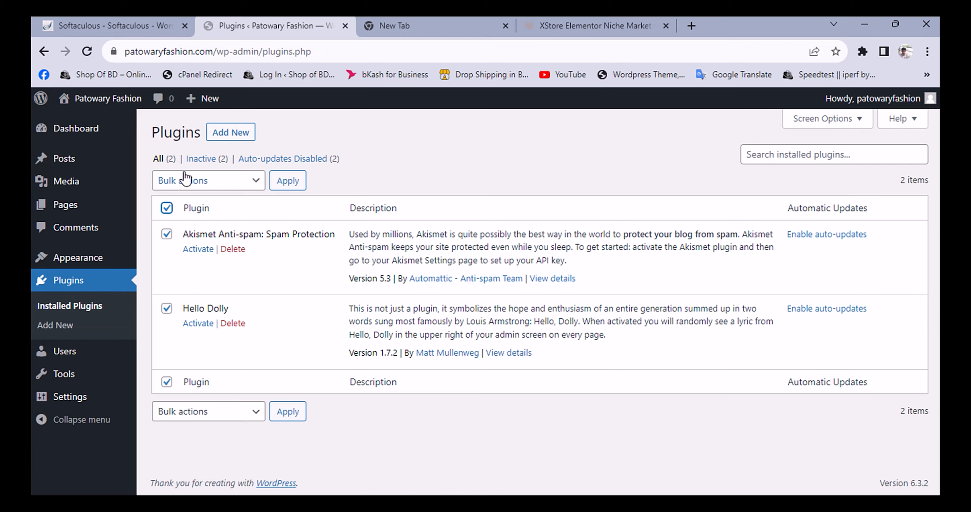
left_click(185, 179)
left_click(181, 252)
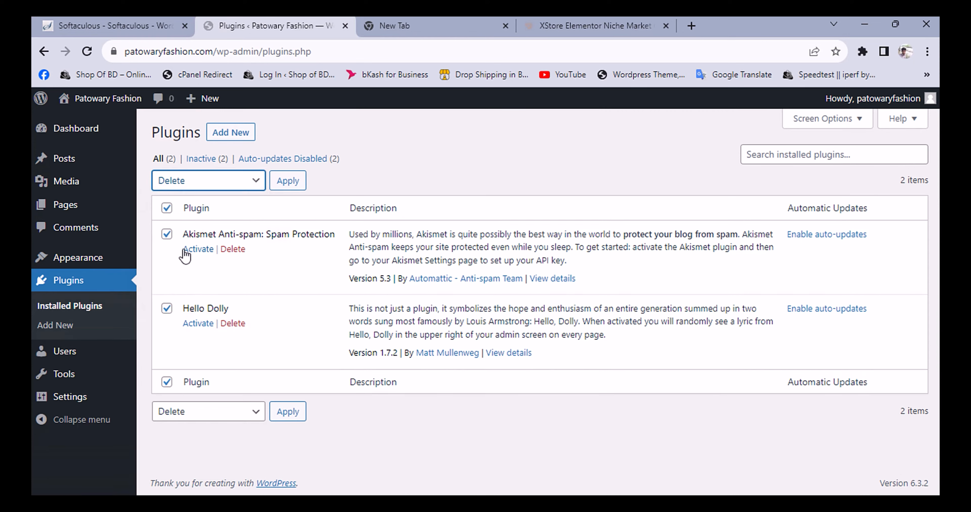
left_click(275, 189)
left_click(553, 140)
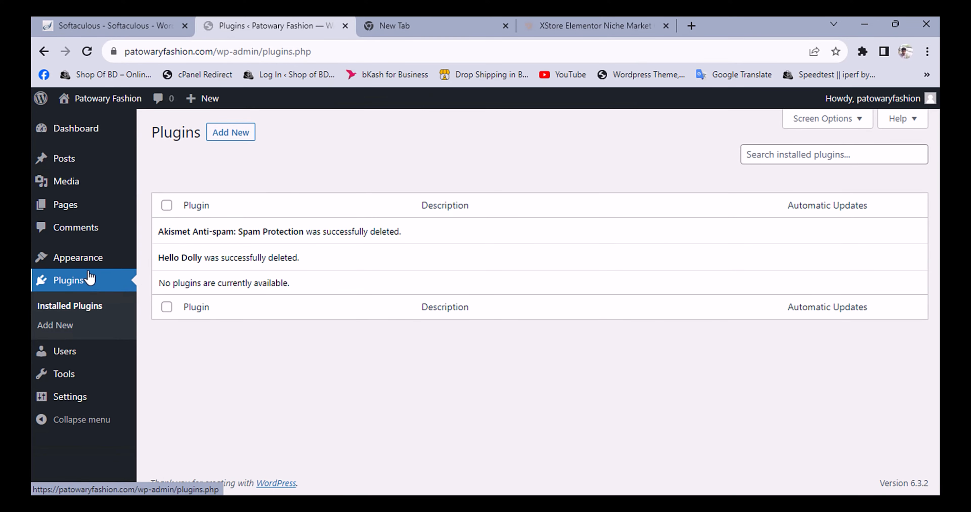
- Bring up the theme zip upload area under Appearance > Themes > Add New
left_click(101, 257)
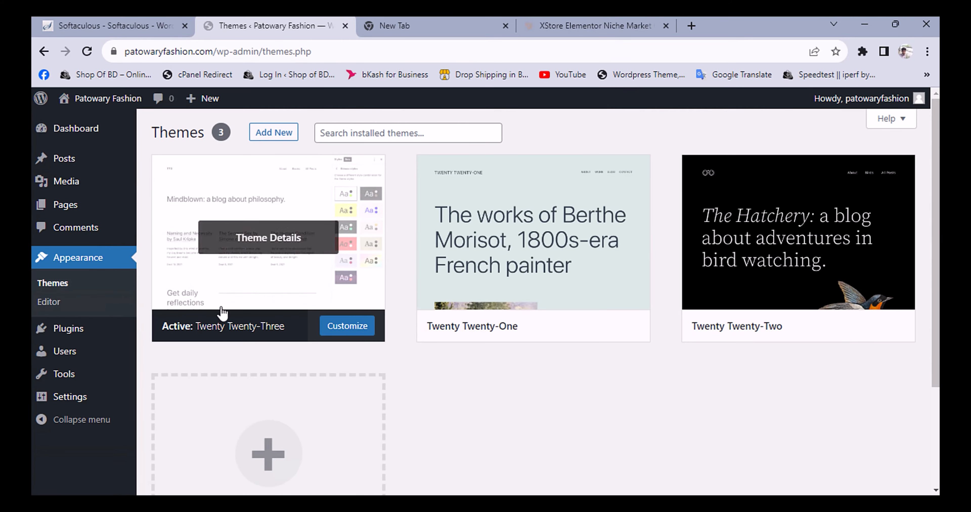
left_click(269, 132)
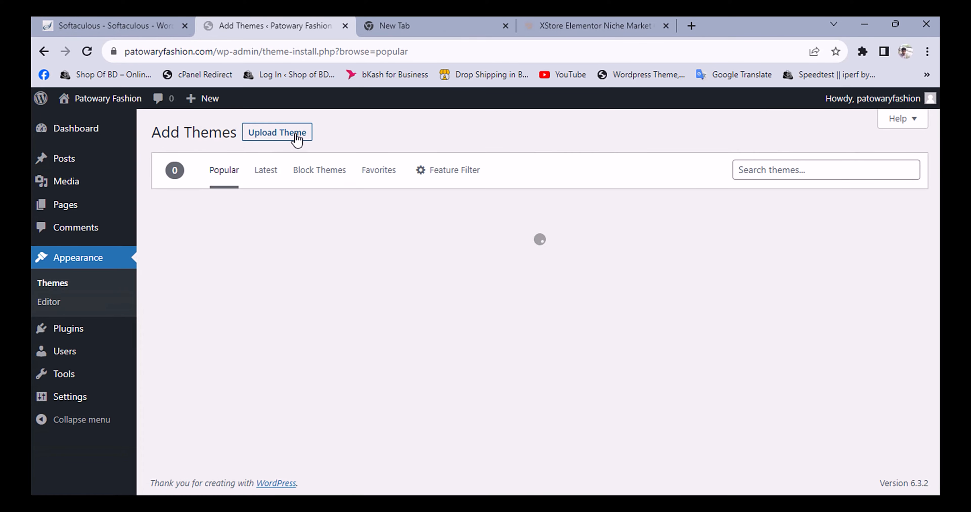
left_click(296, 138)
- Open the XStore theme's ThemeForest page from the demo's Buy Now and highlight its title
left_click(595, 26)
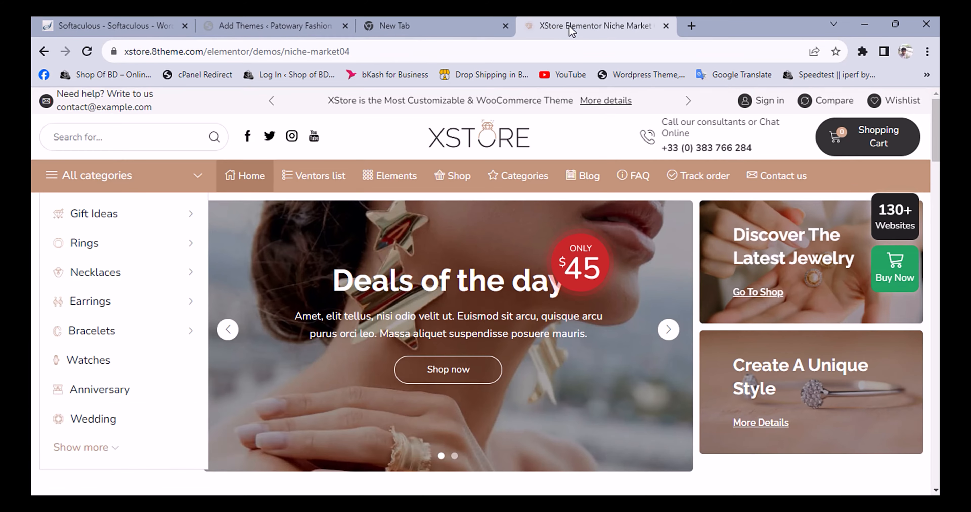
left_click(887, 266)
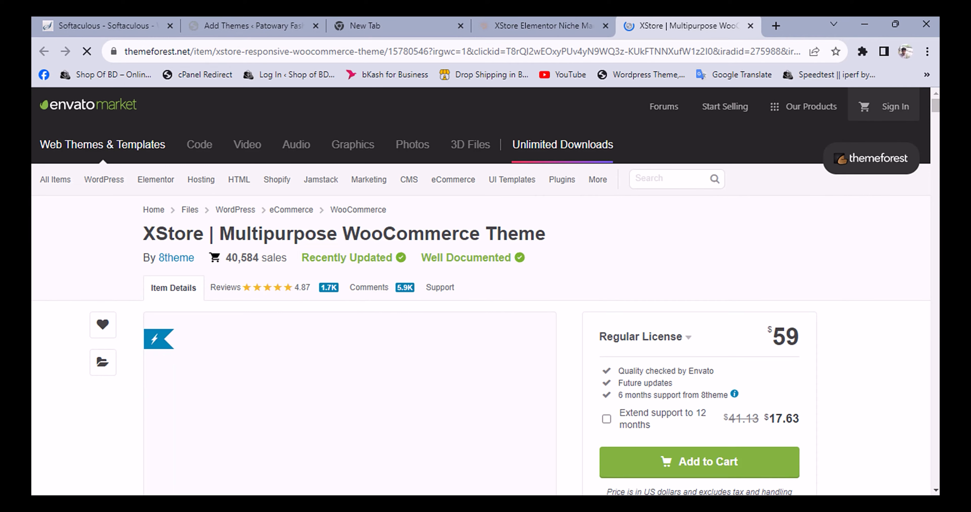
left_click_drag(143, 235, 548, 238)
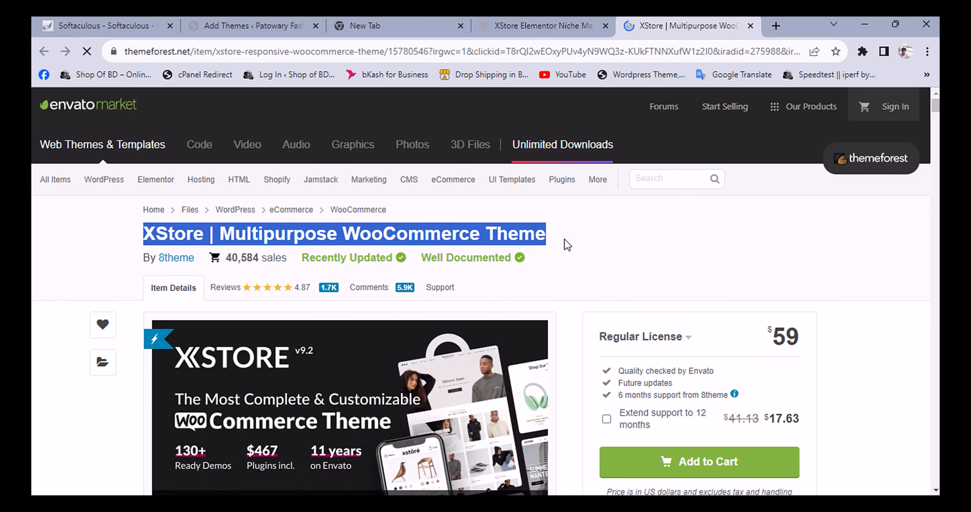
left_click(562, 242)
- Review the licence price, then minimize Chrome to show the desktop
scroll(555, 255, "down", 3)
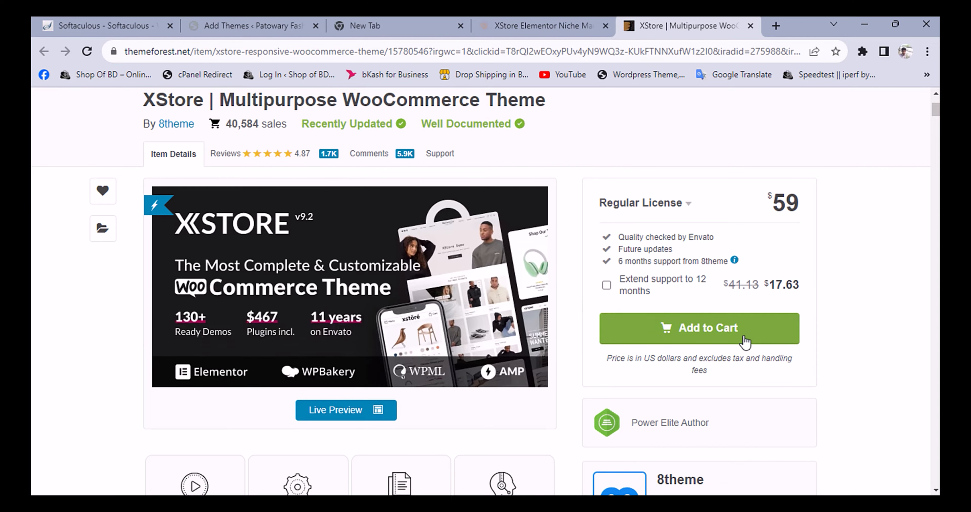
left_click_drag(771, 204, 818, 206)
left_click(807, 201)
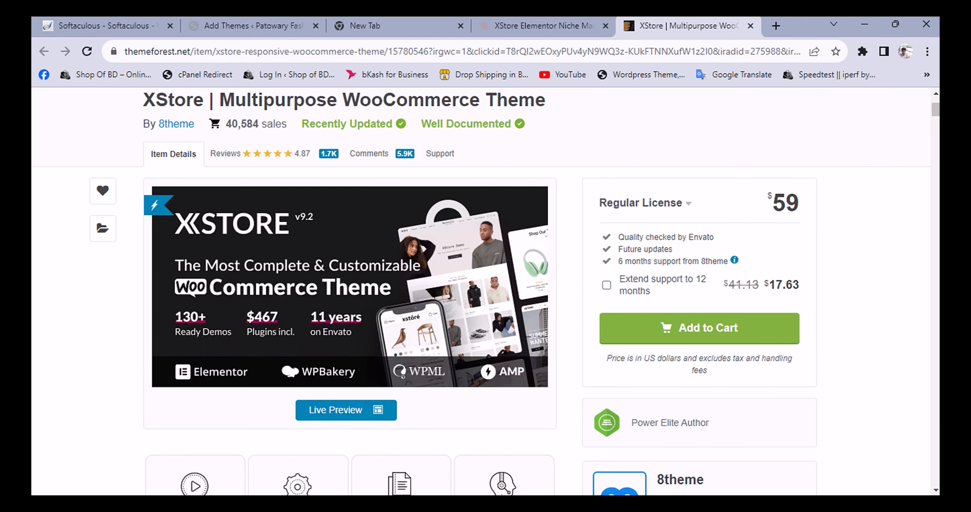
scroll(909, 249, "down", 2)
scroll(909, 259, "up", 5)
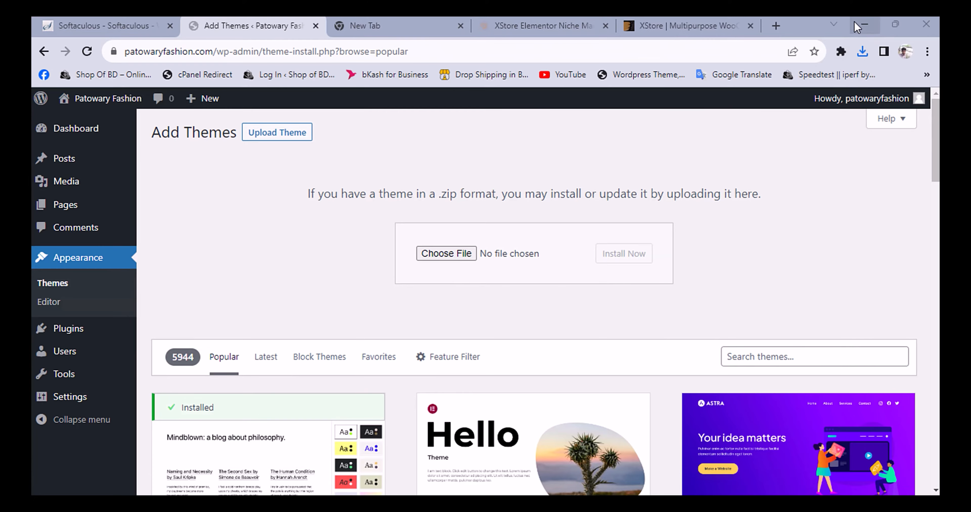
left_click(863, 24)
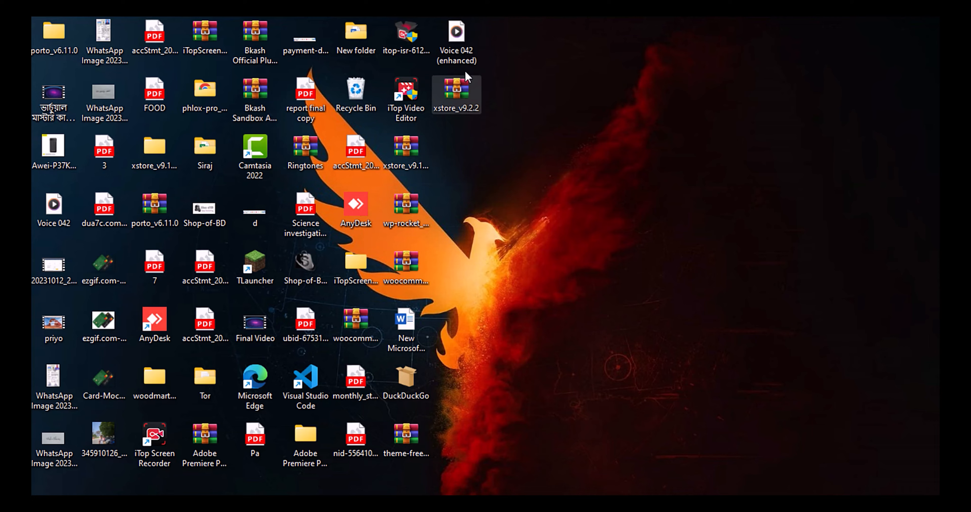
- Extract the xstore_v9.2.2 archive with WinRAR into Desktop\xstore_v9.2.2
right_click(464, 93)
left_click(447, 98)
right_click(446, 98)
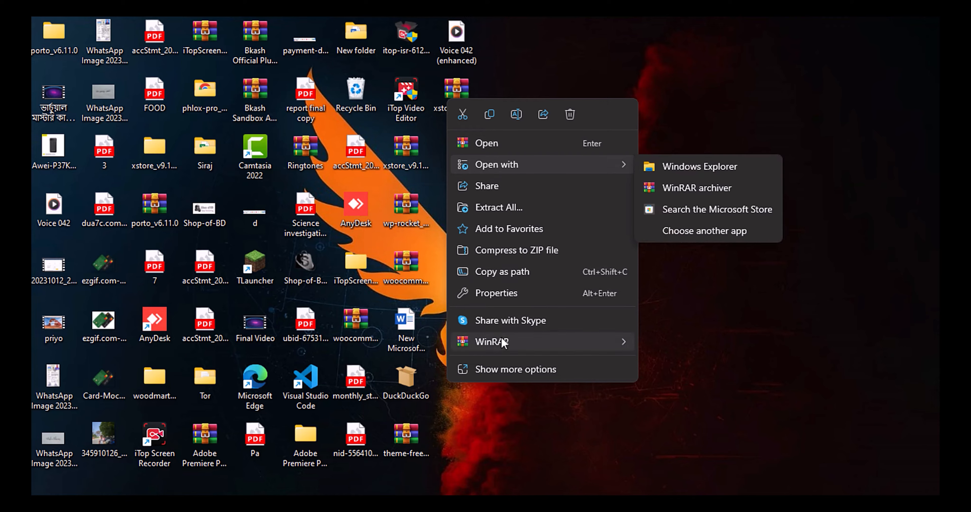
mouse_move(504, 342)
left_click(702, 377)
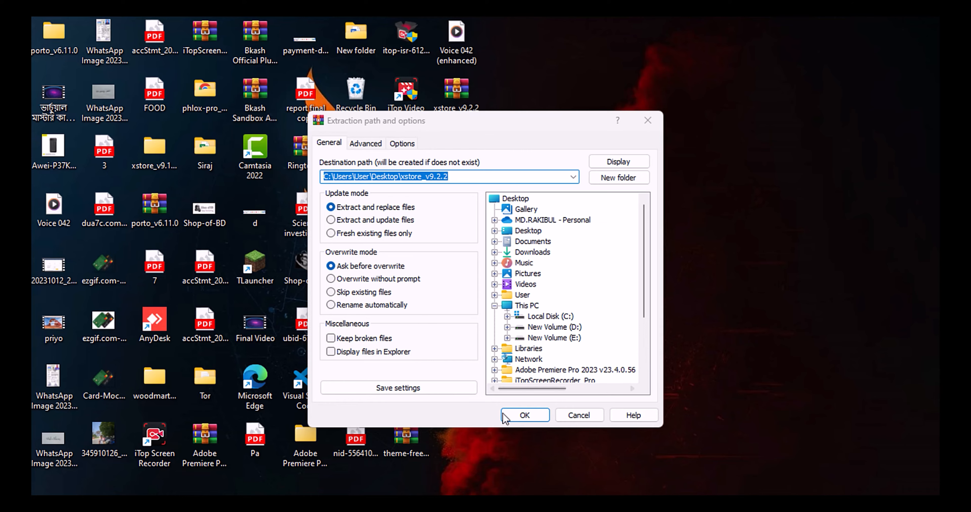
left_click(507, 414)
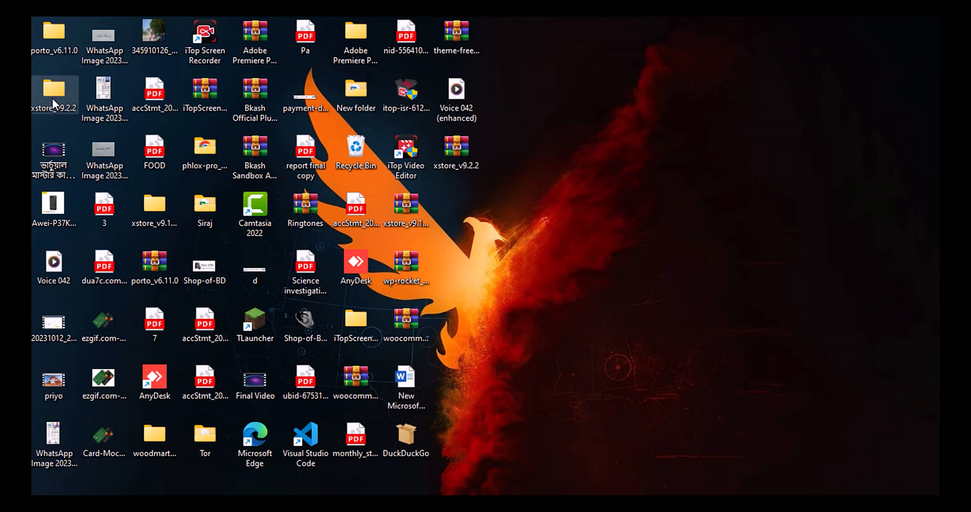
double_click(52, 100)
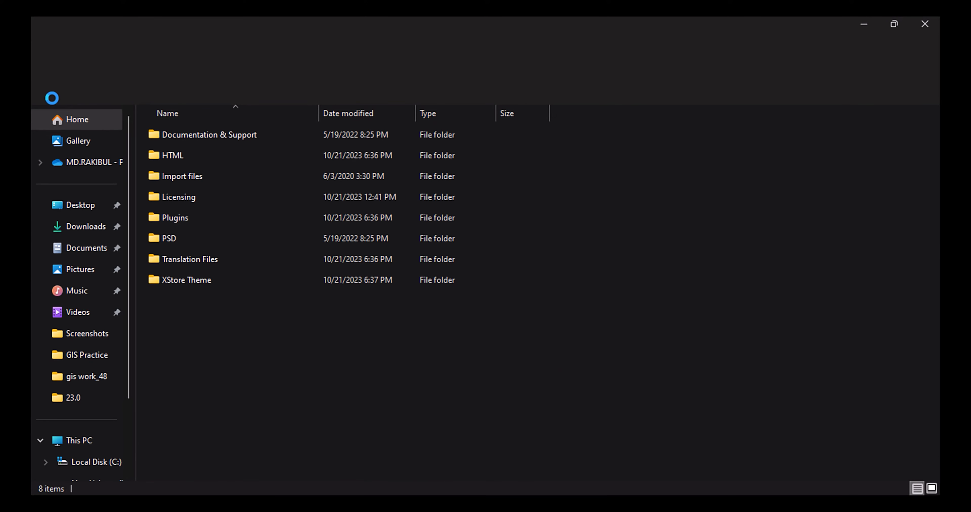
left_click(181, 279)
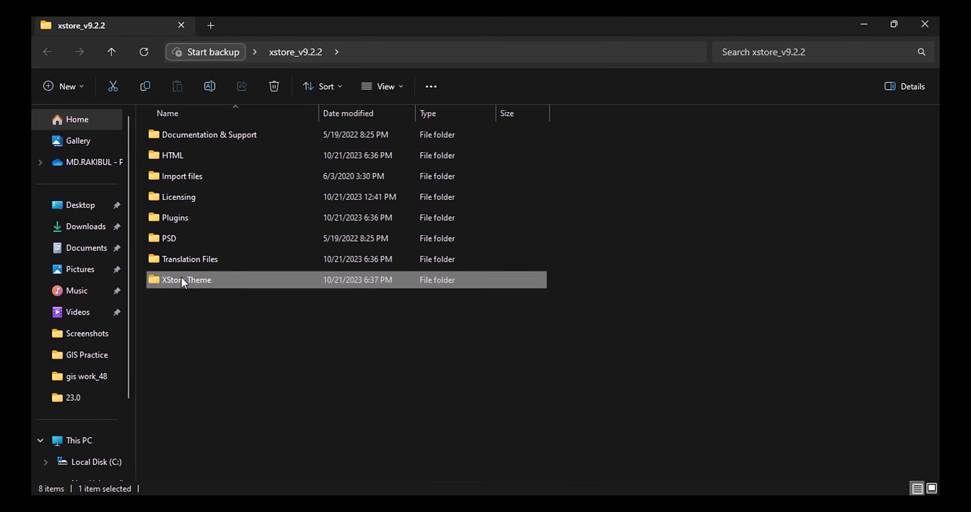
double_click(181, 280)
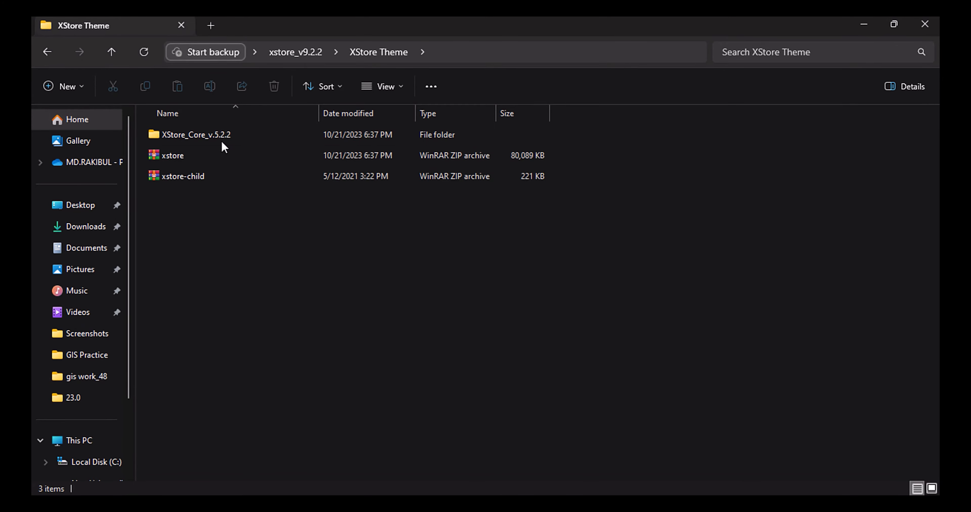
double_click(250, 137)
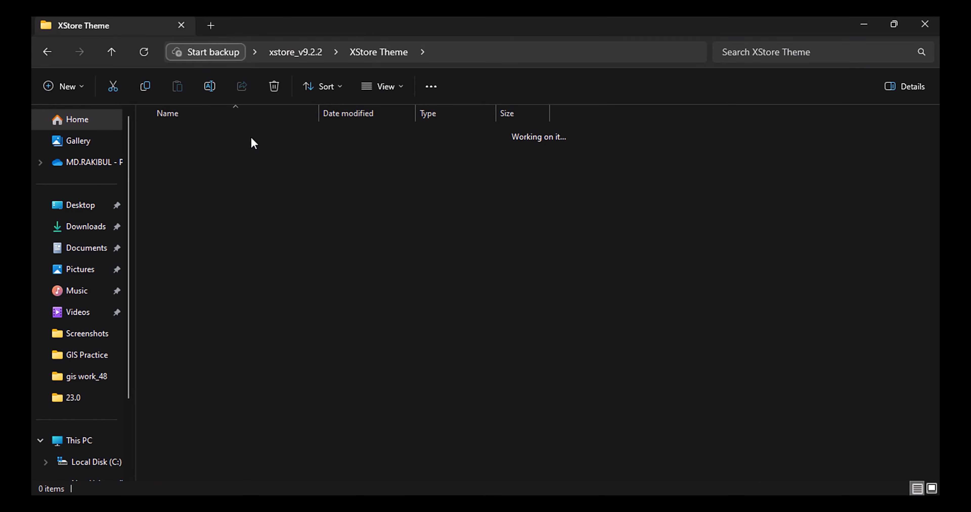
left_click(46, 53)
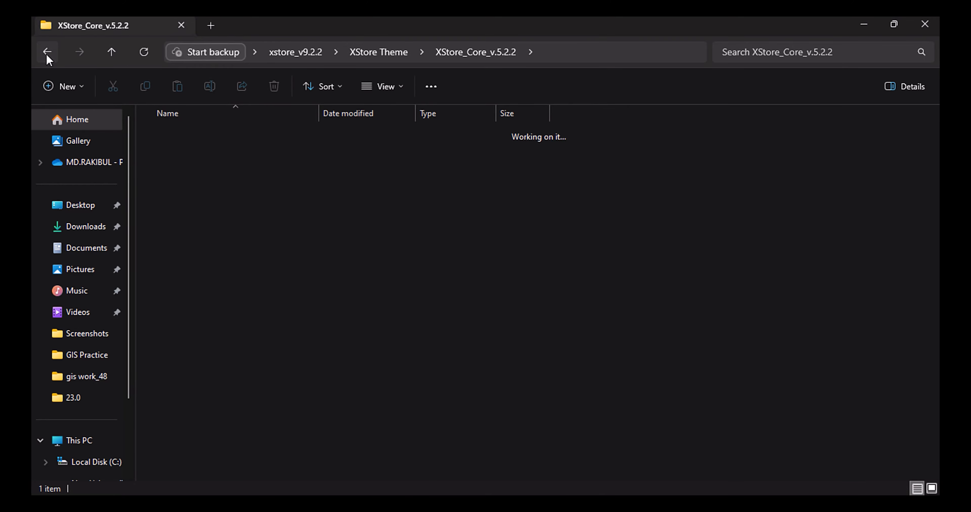
left_click(924, 24)
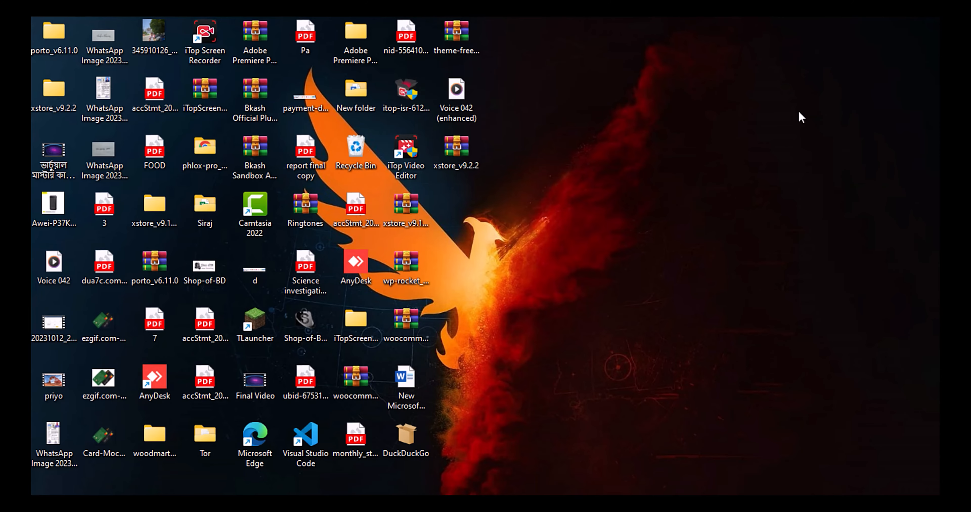
- Browse the theme upload file picker from Desktop into the xstore_v9.2.2 folder
left_click(646, 504)
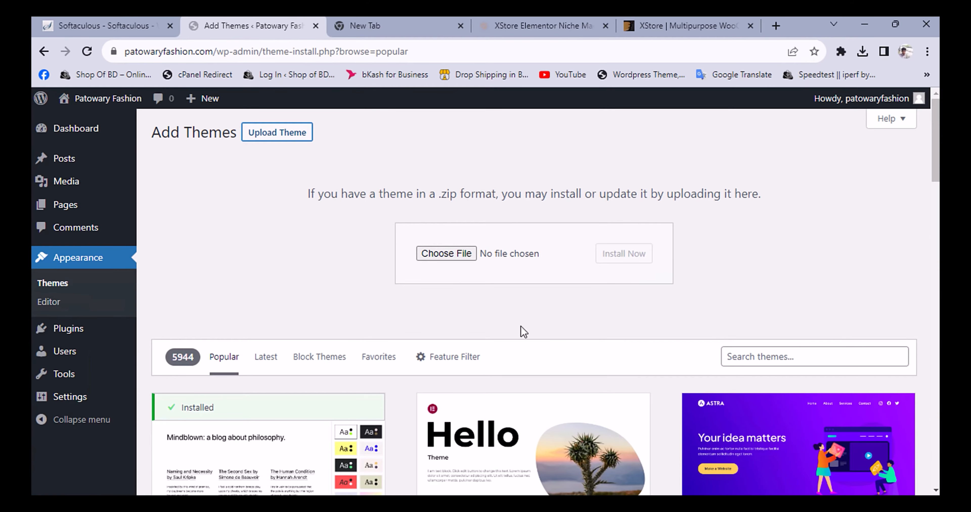
left_click(421, 258)
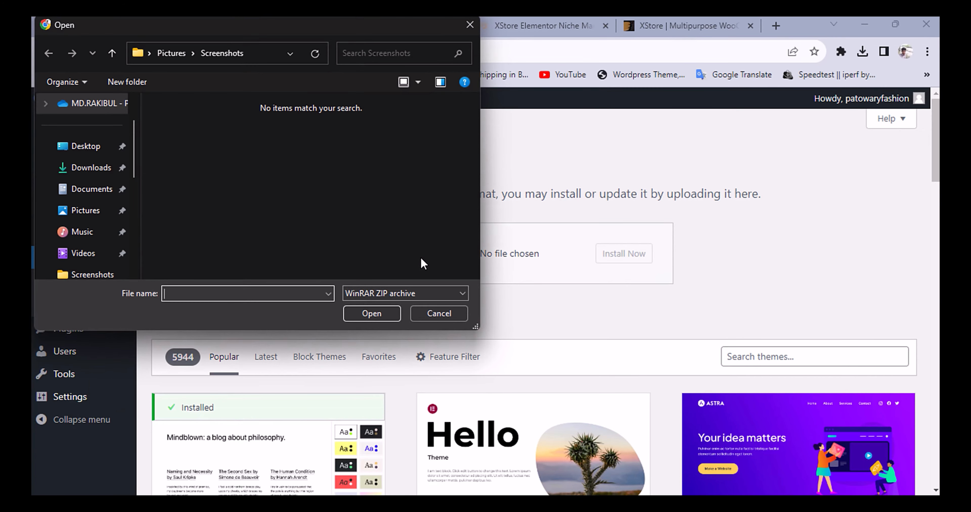
left_click(86, 147)
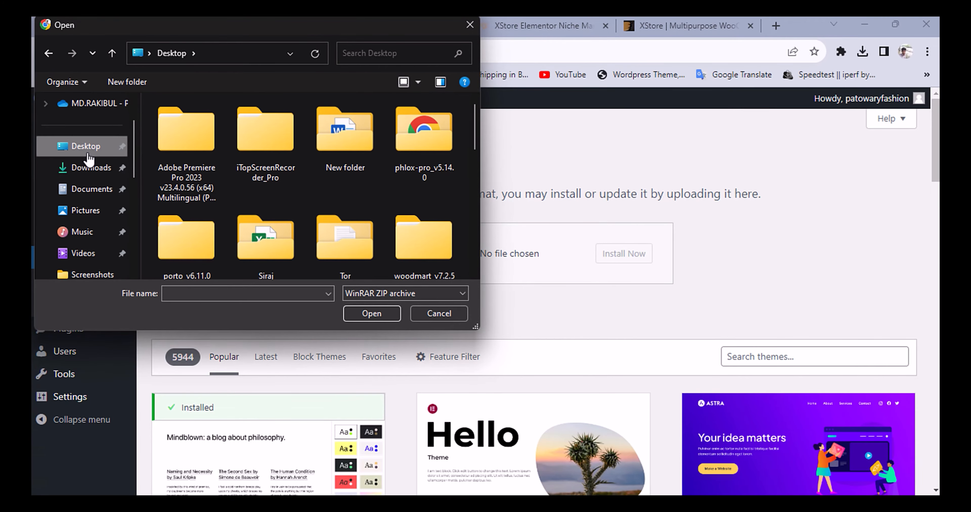
scroll(316, 162, "down", 1)
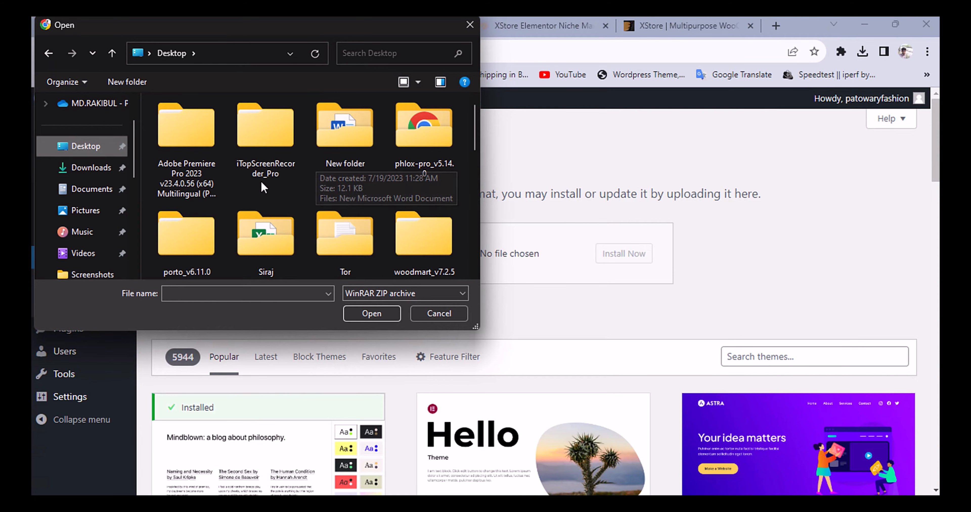
scroll(316, 164, "down", 3)
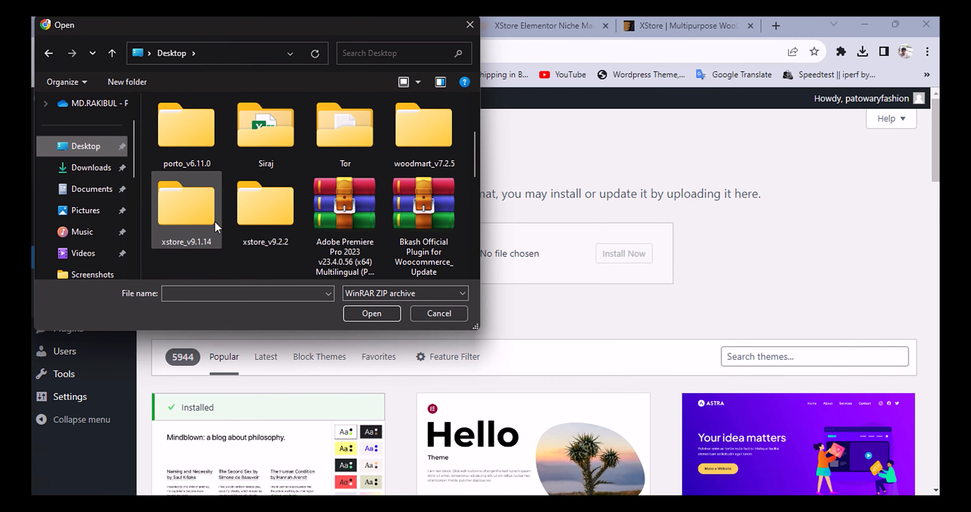
left_click(266, 192)
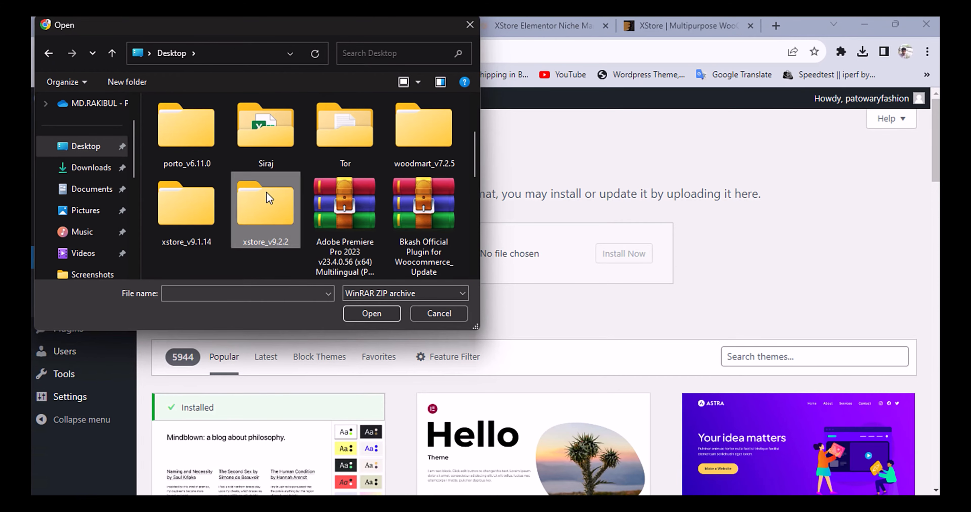
double_click(266, 191)
- Pick xstore.zip from the XStore Theme subfolder and install it
scroll(246, 187, "down", 1)
double_click(196, 259)
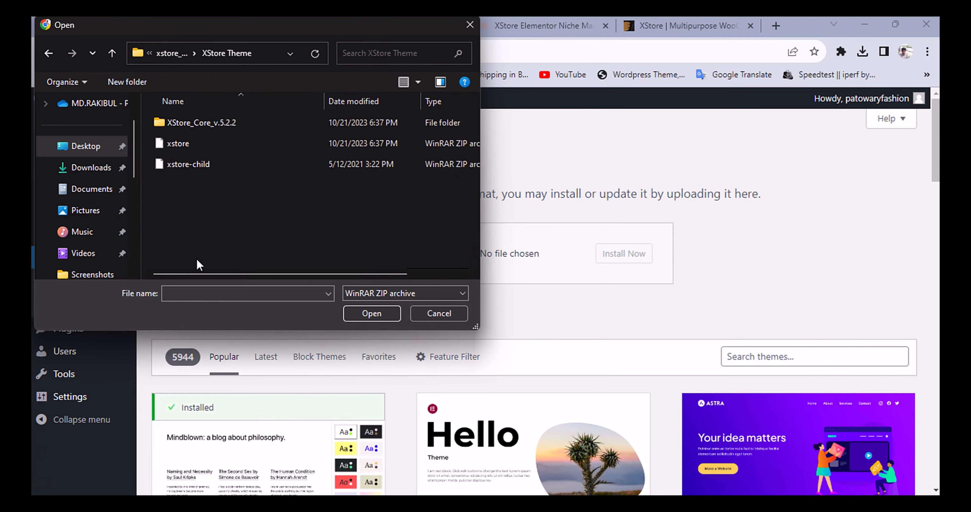
left_click(184, 146)
left_click(368, 309)
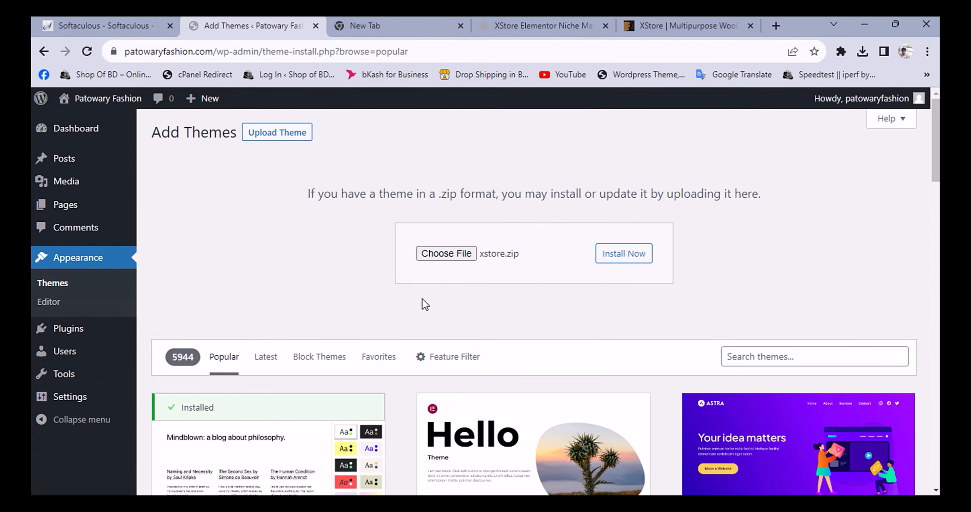
left_click(627, 254)
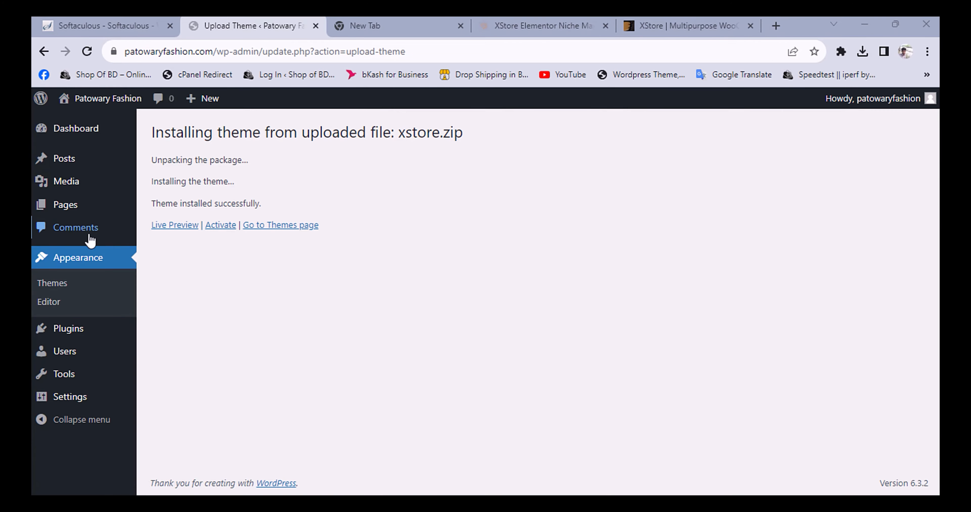
mouse_move(78, 338)
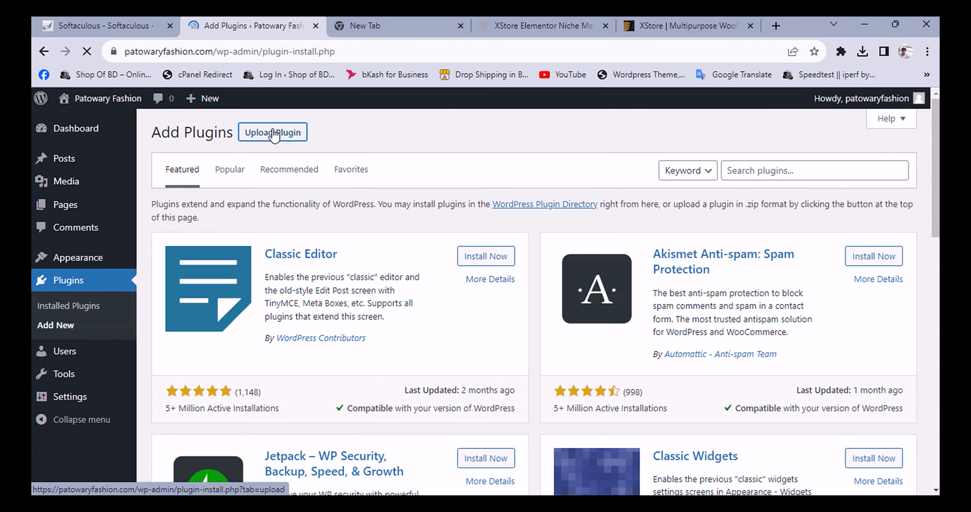
- Upload et-core-plugin.zip from XStore_Core_v.5.2.2, install it and activate XStore Core 5.2.2
left_click(272, 131)
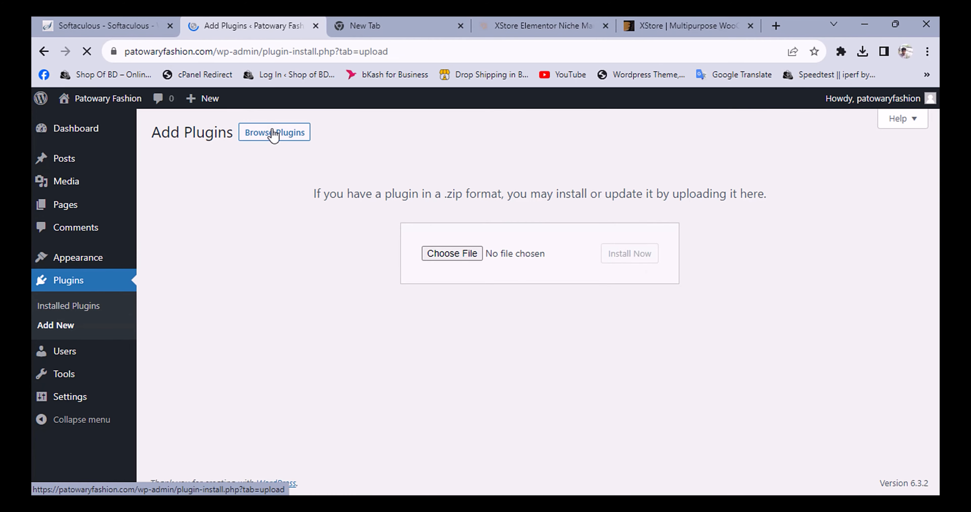
left_click(467, 257)
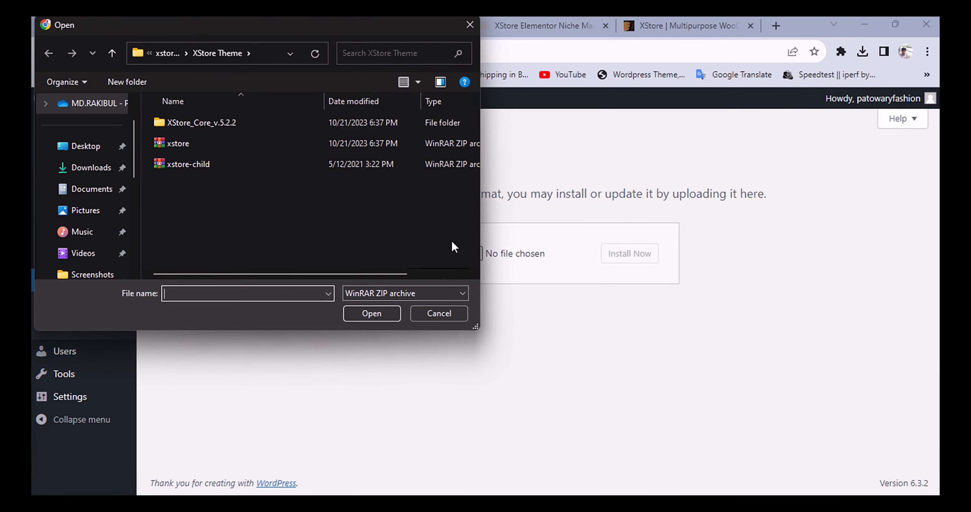
double_click(216, 129)
left_click(213, 128)
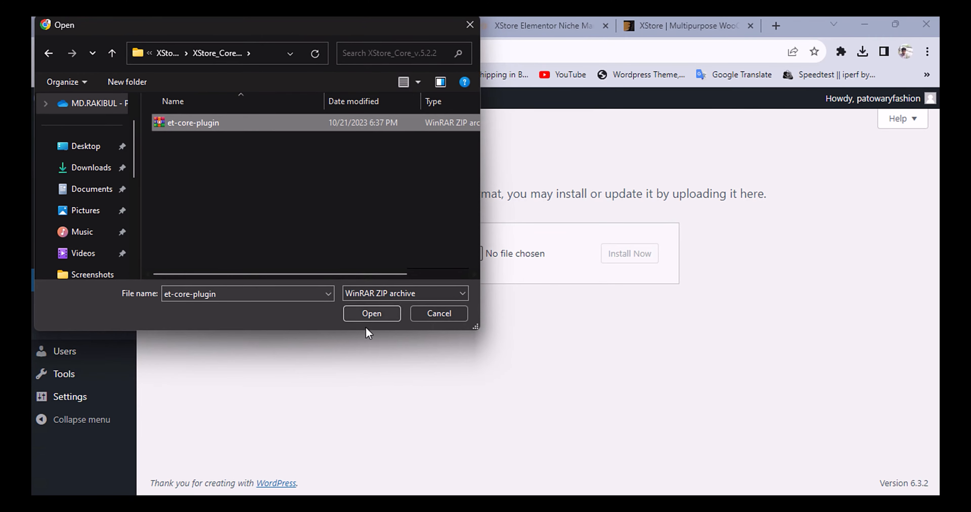
left_click(371, 317)
left_click(655, 254)
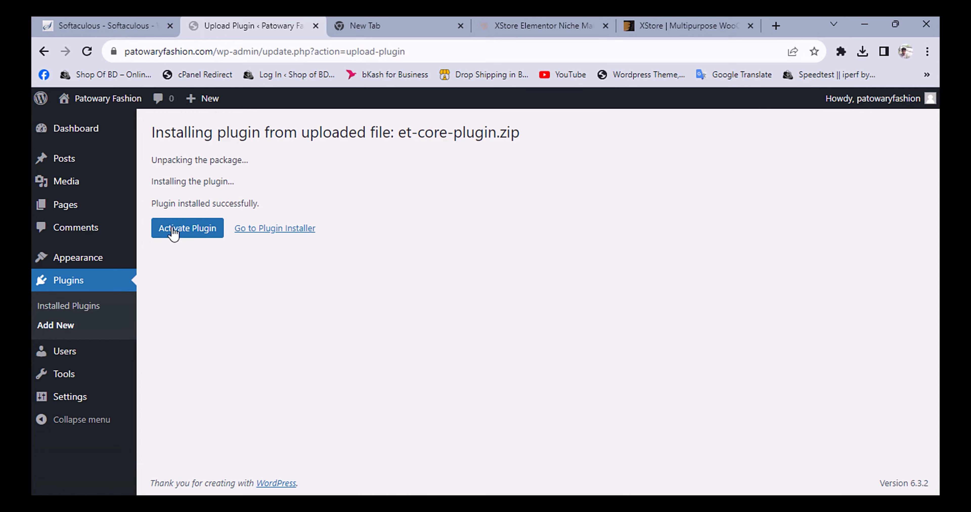
left_click(172, 234)
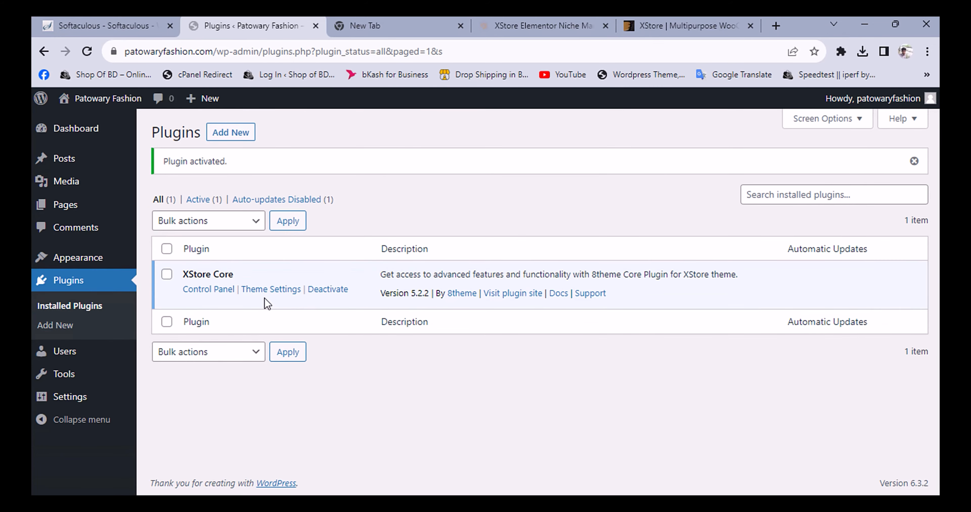
- Activate the XStore theme card in Appearance > Themes, opening its 9.2.2 Control Panel
mouse_move(85, 263)
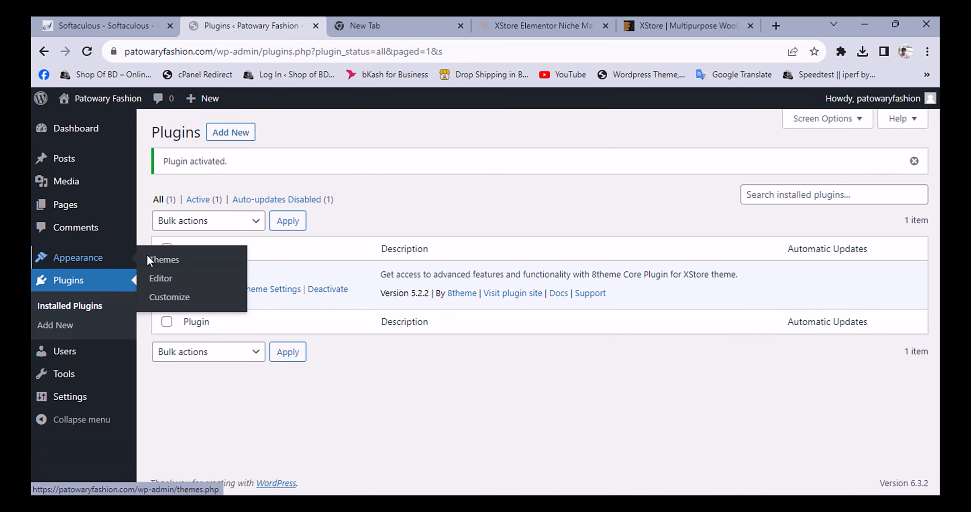
left_click(172, 261)
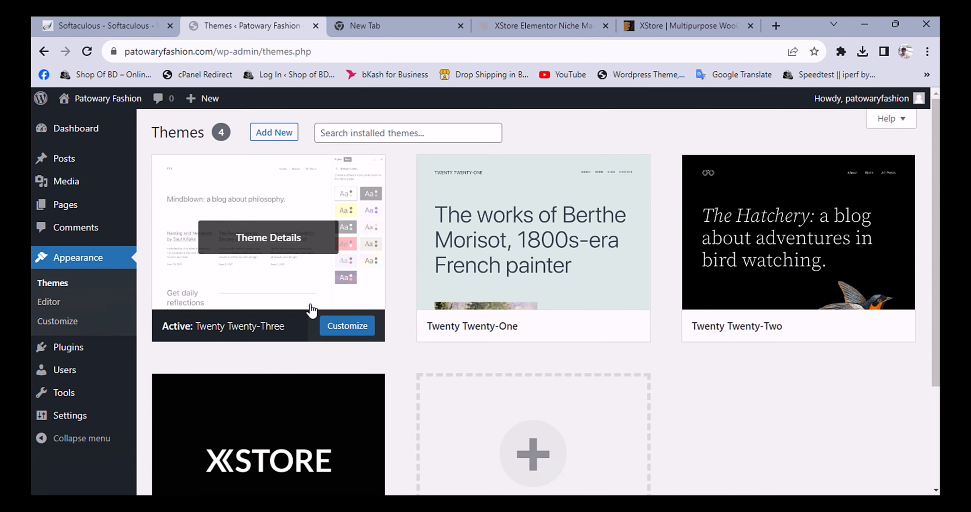
scroll(340, 318, "down", 2)
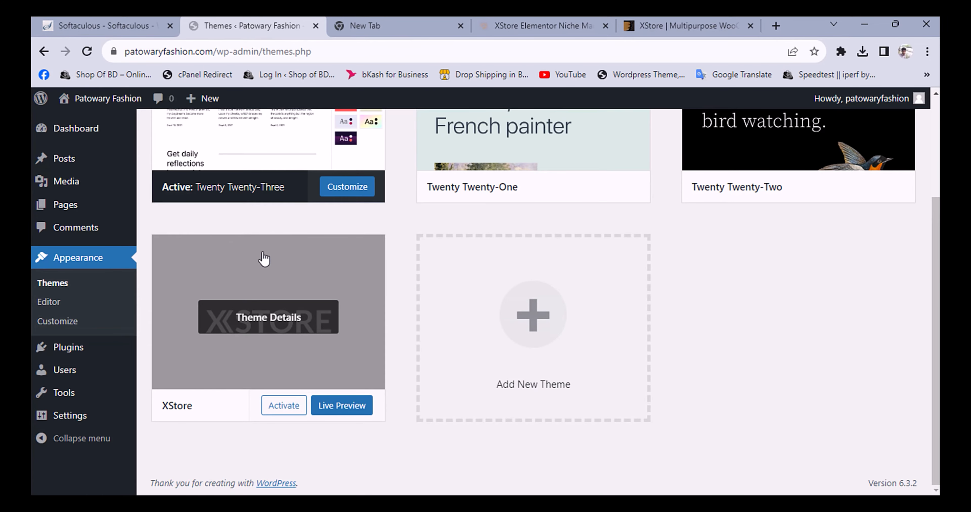
left_click(284, 473)
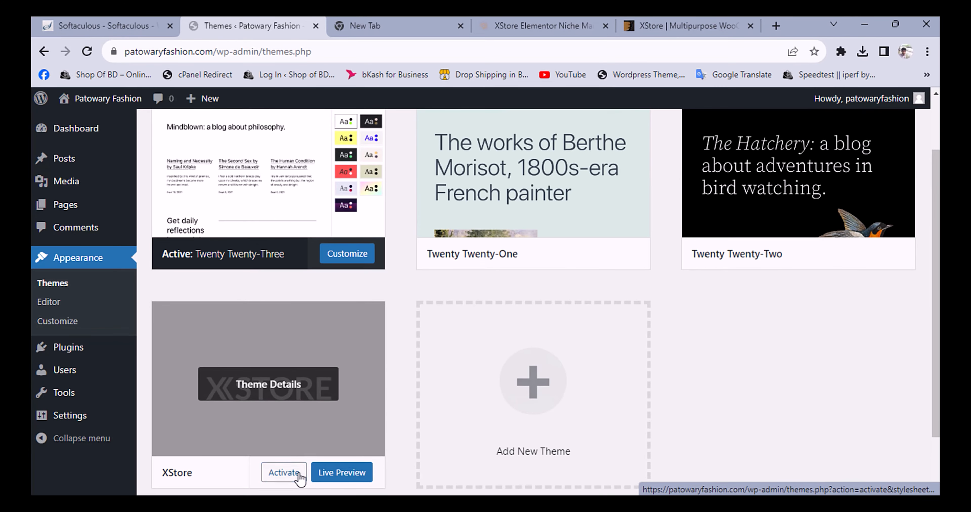
scroll(722, 384, "down", 2)
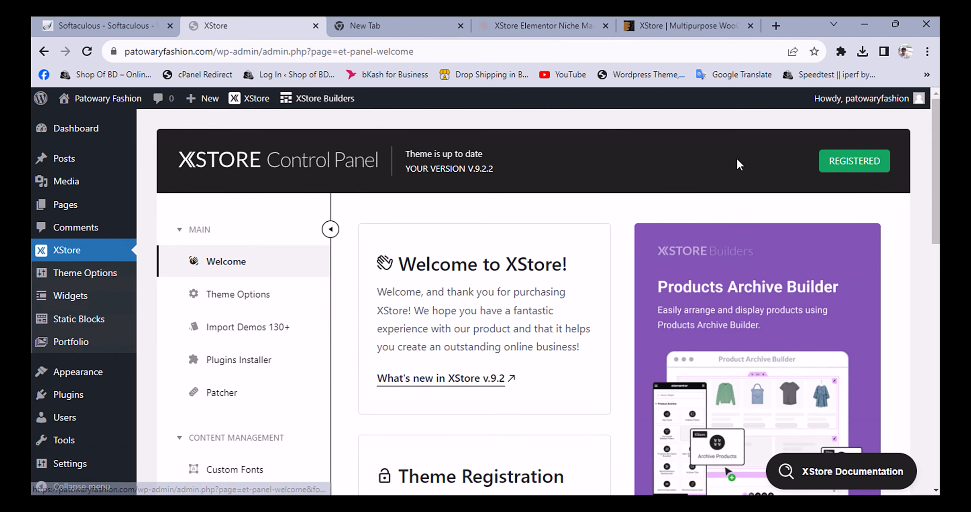
mouse_move(481, 147)
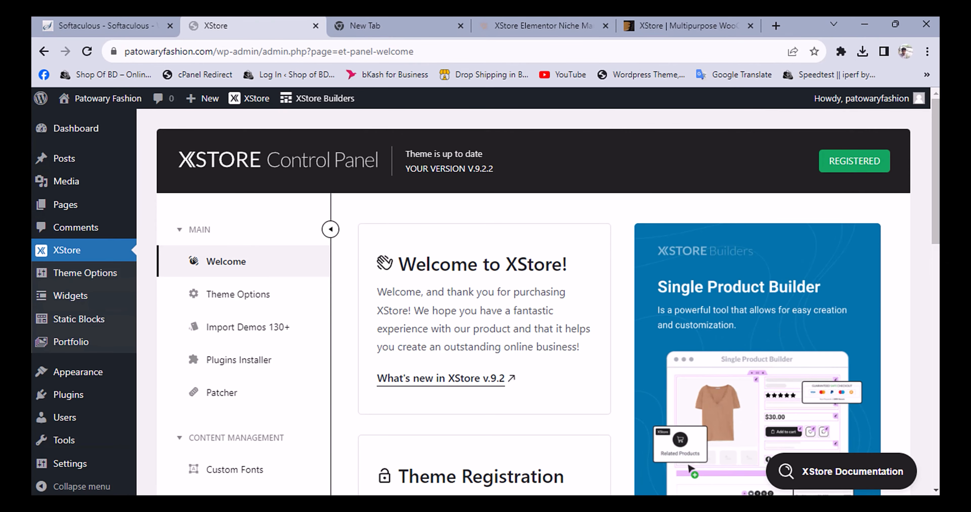
scroll(522, 322, "down", 3)
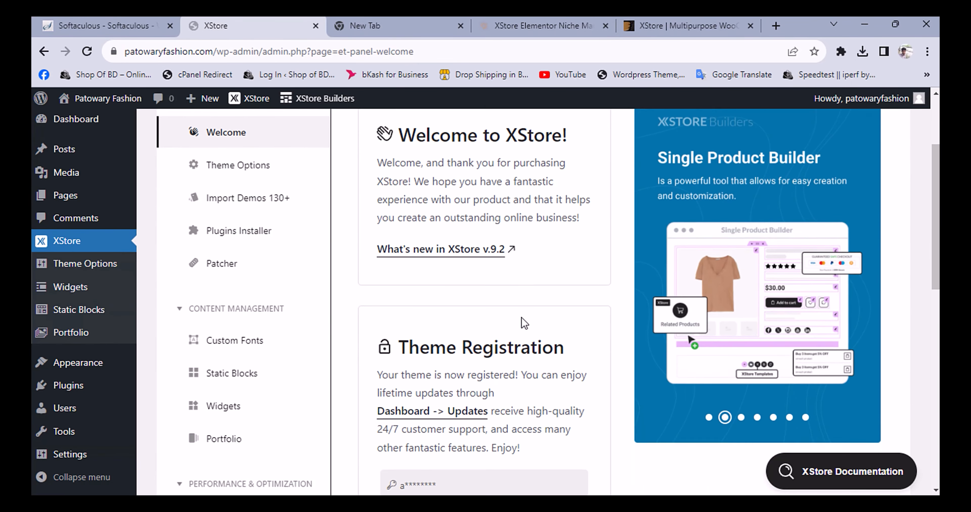
scroll(341, 263, "down", 1)
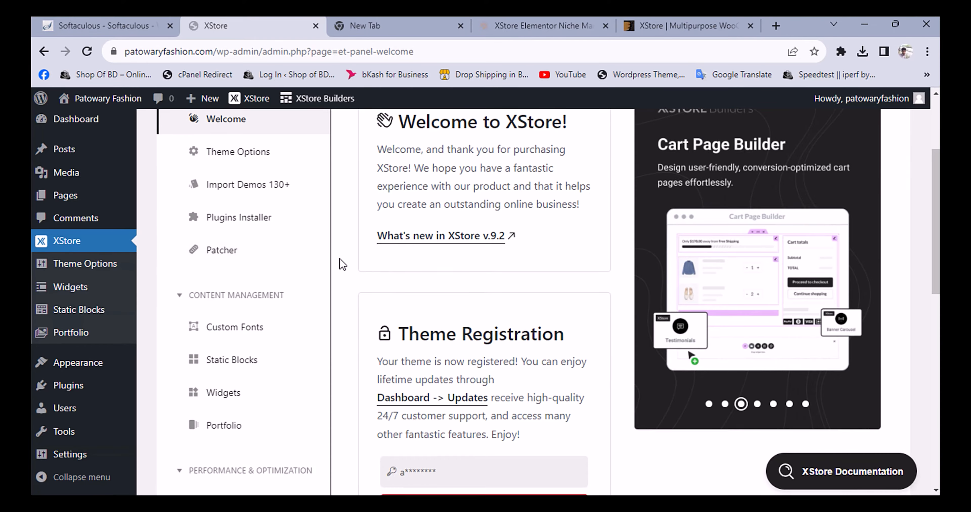
scroll(341, 264, "down", 5)
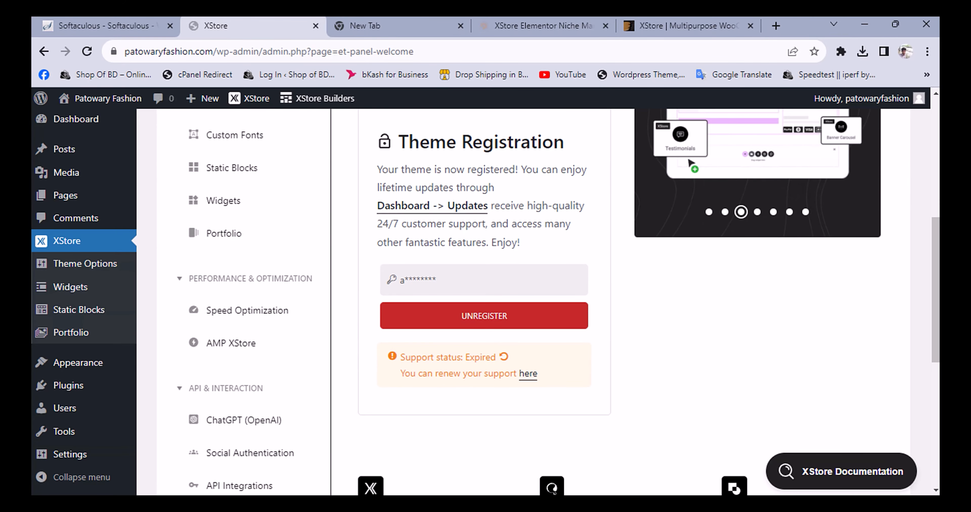
scroll(508, 380, "down", 8)
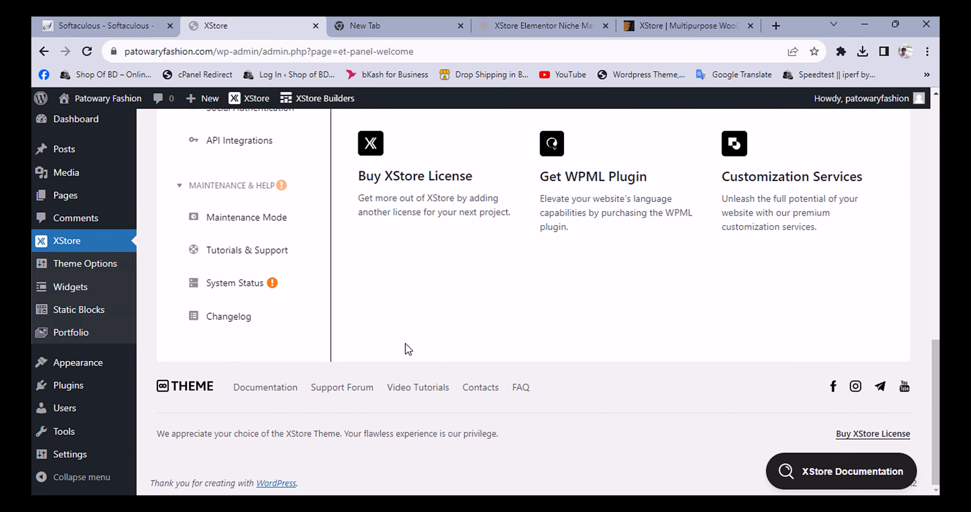
scroll(325, 320, "up", 15)
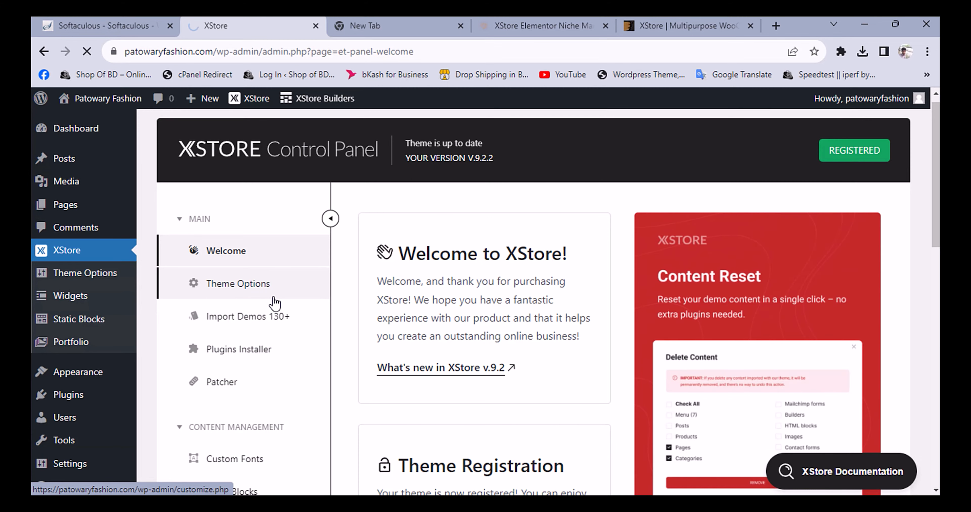
left_click(274, 300)
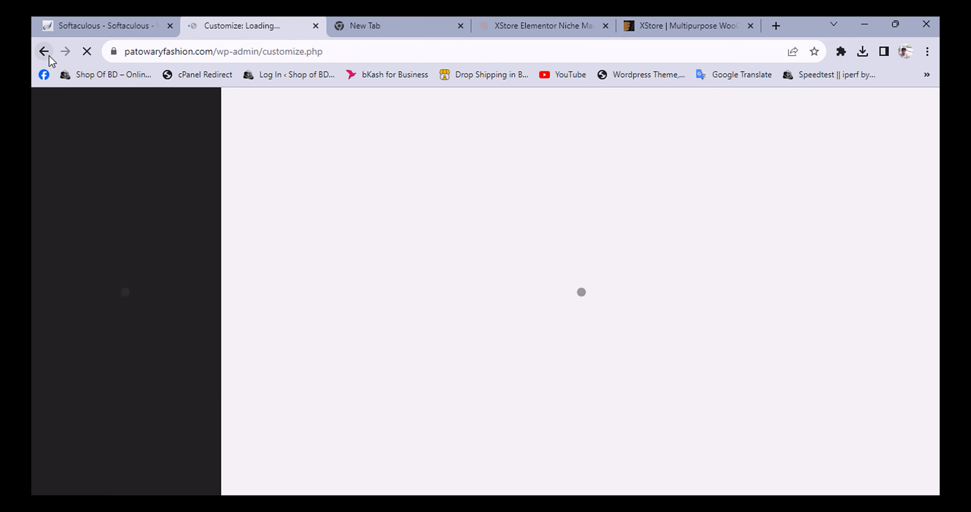
left_click(47, 54)
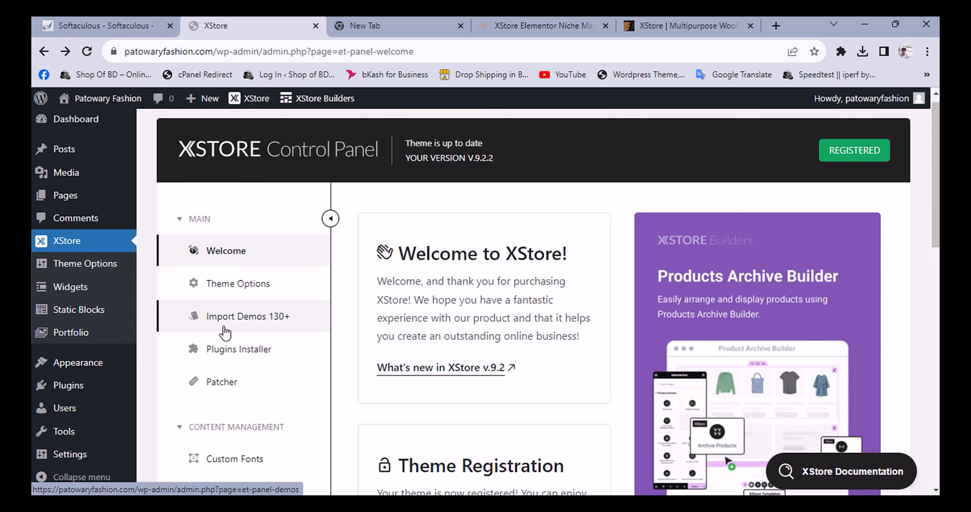
- Open the Import Demos 130+ library and preview the Niche market 04 live demo
left_click(223, 323)
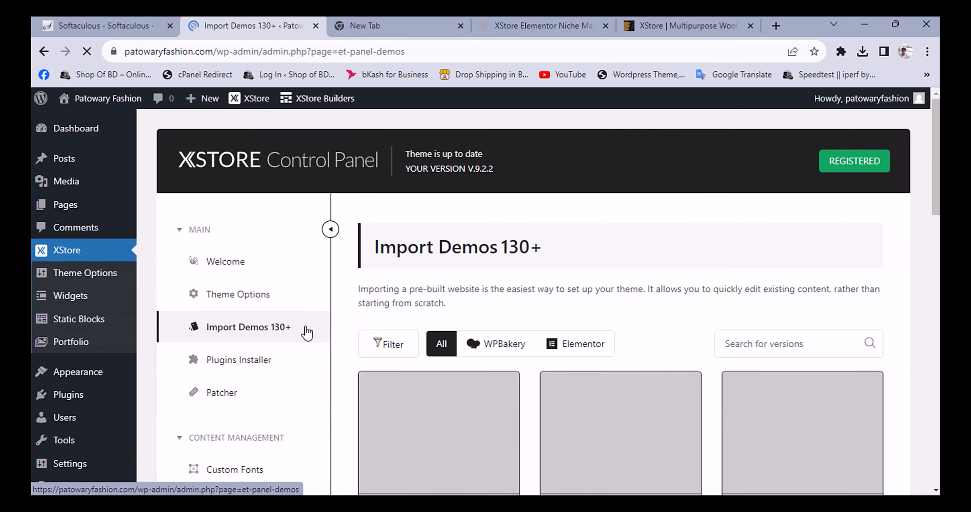
scroll(354, 310, "down", 3)
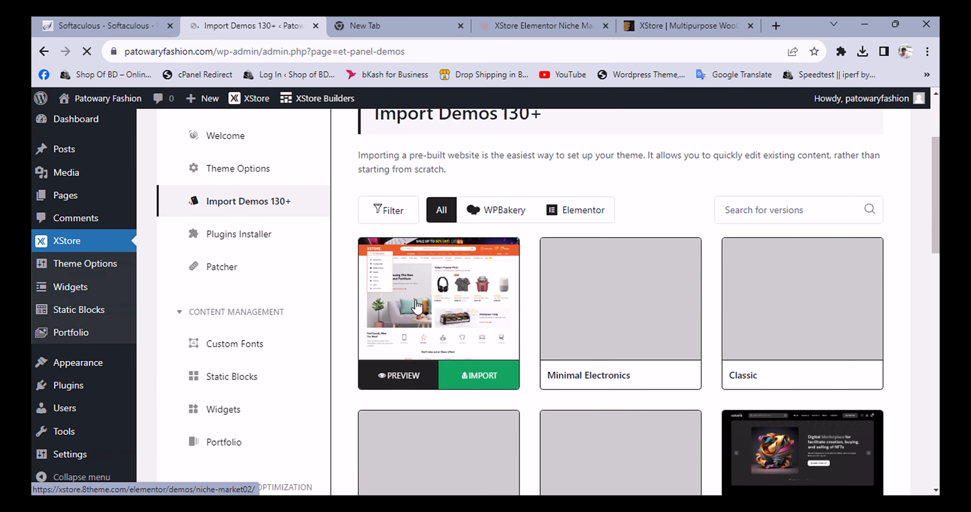
scroll(565, 369, "down", 2)
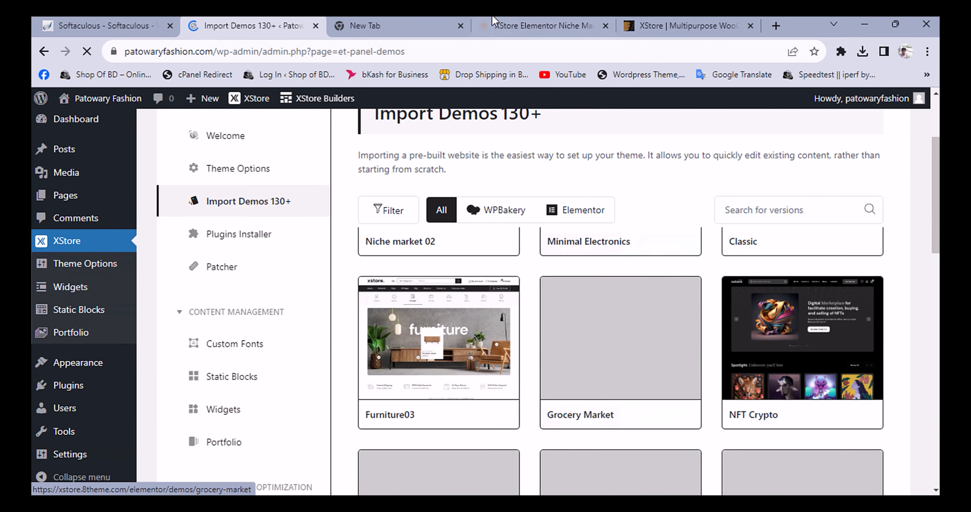
left_click(505, 26)
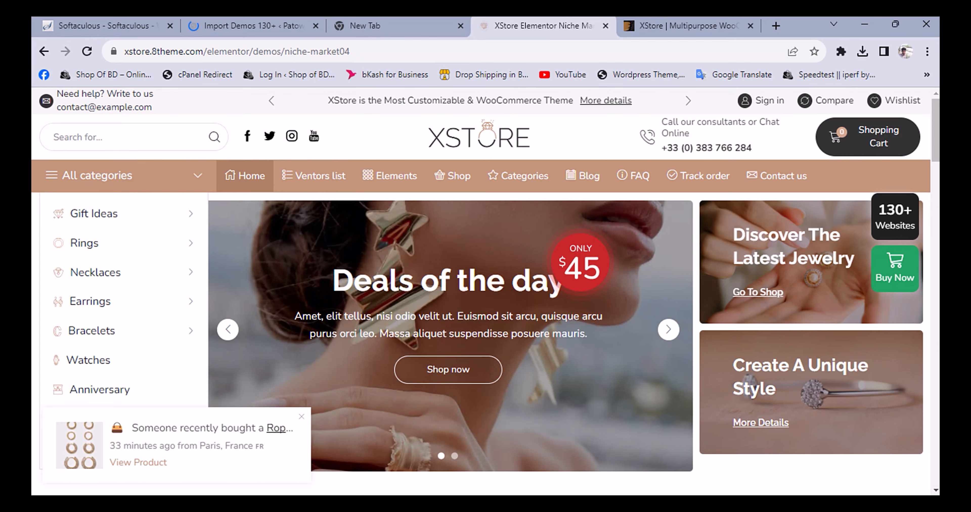
left_click(252, 33)
- Find Niche market 04 in the demo grid and start its import
scroll(586, 286, "down", 10)
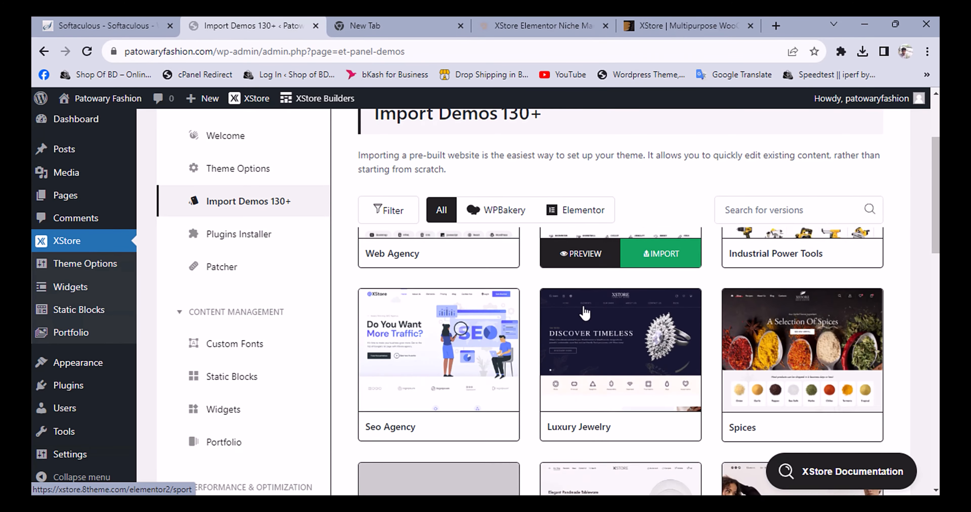
scroll(582, 313, "down", 5)
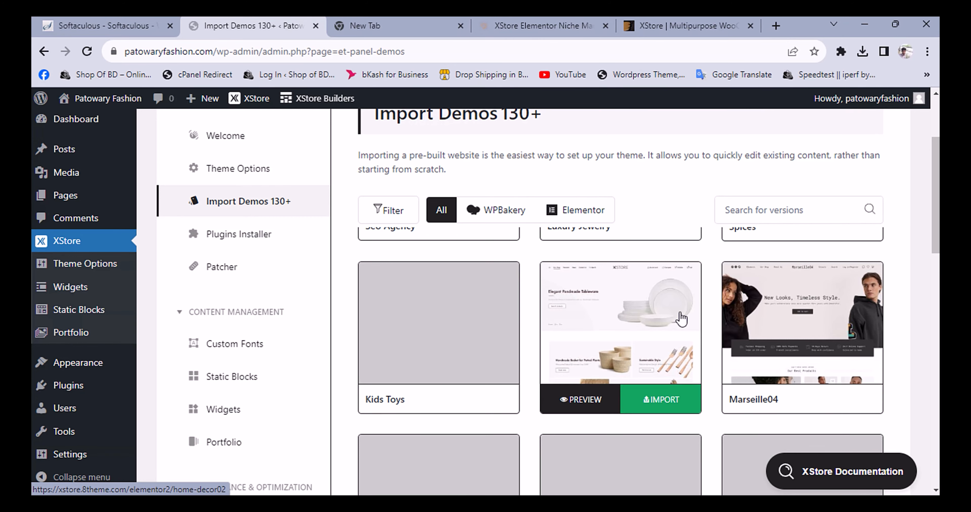
scroll(608, 330, "down", 7)
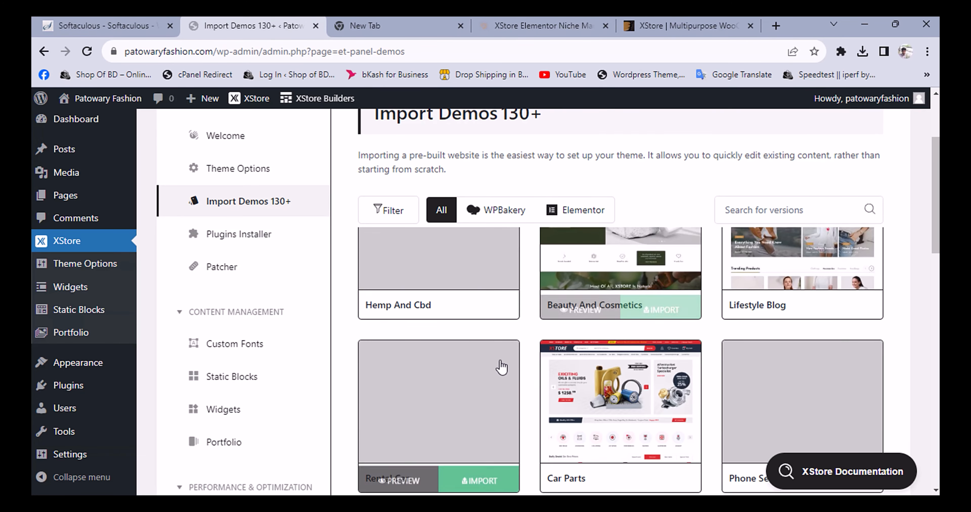
scroll(502, 367, "down", 7)
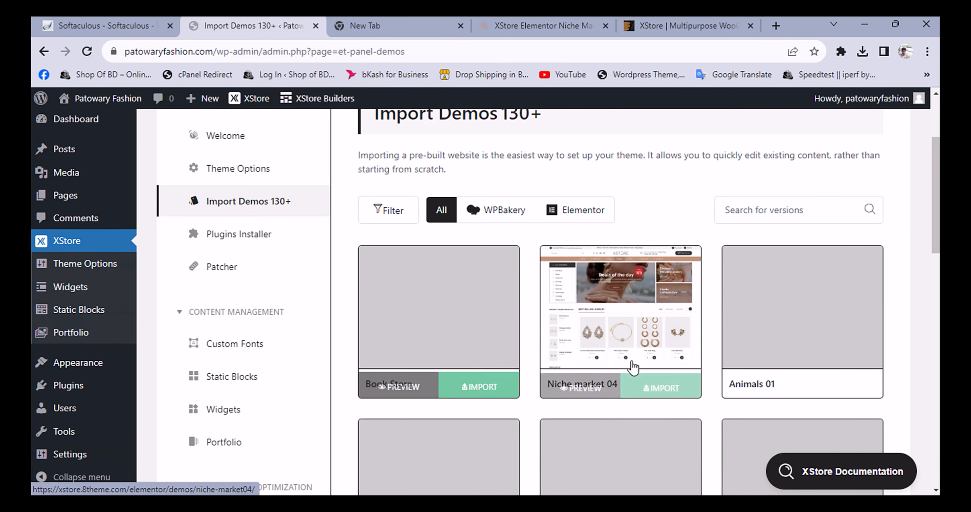
scroll(631, 367, "down", 3)
scroll(628, 339, "up", 5)
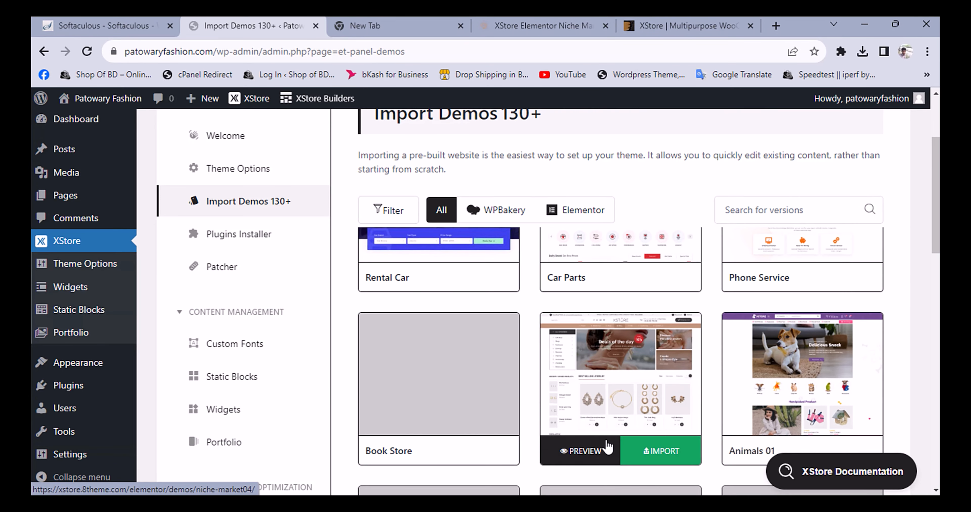
left_click(664, 457)
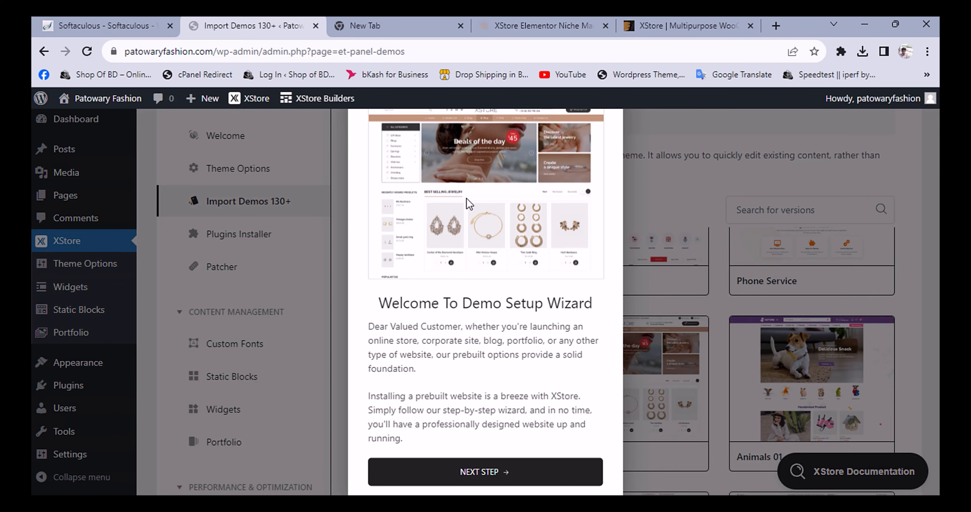
- Reach the System Requirements check flagging PHP 7.2.34 below 7.4, then return to Softaculous
left_click(481, 470)
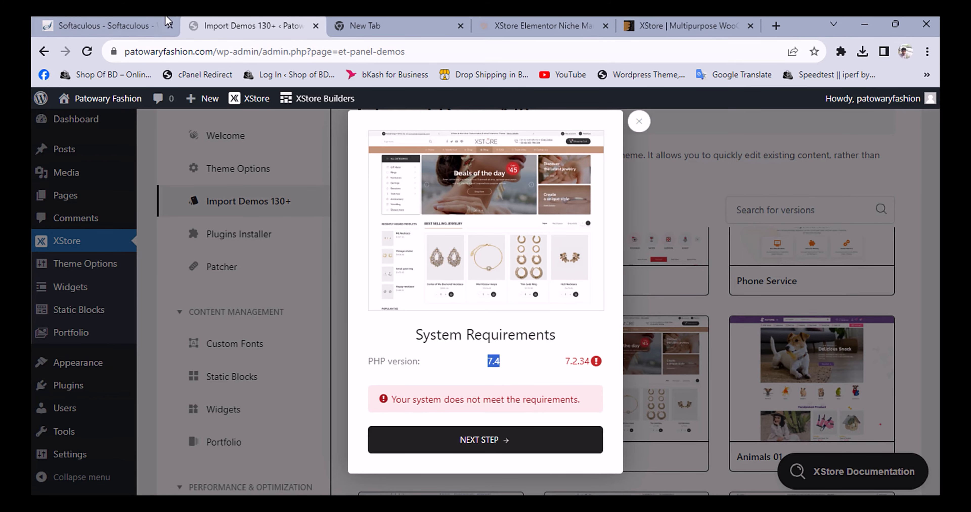
left_click(112, 27)
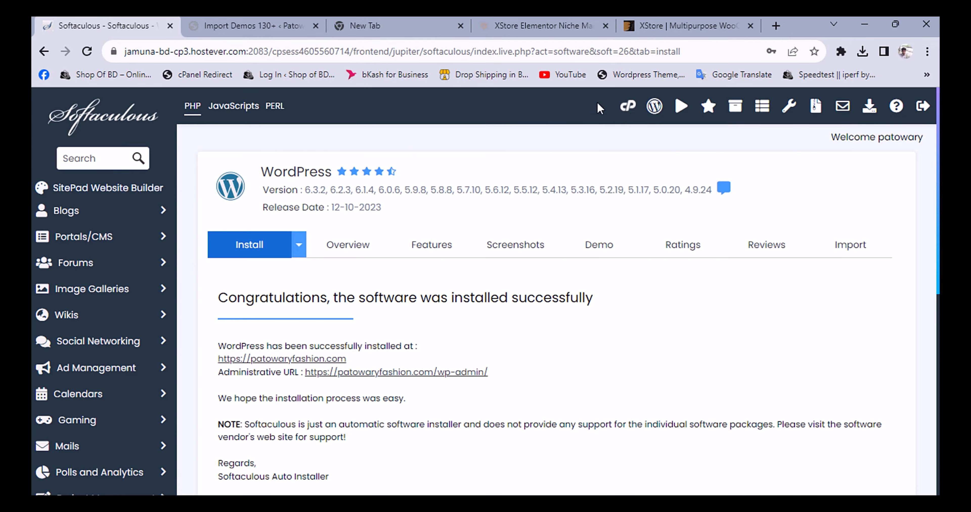
- Open cPanel and reach Select PHP Version via a 'php' tools search
left_click(625, 114)
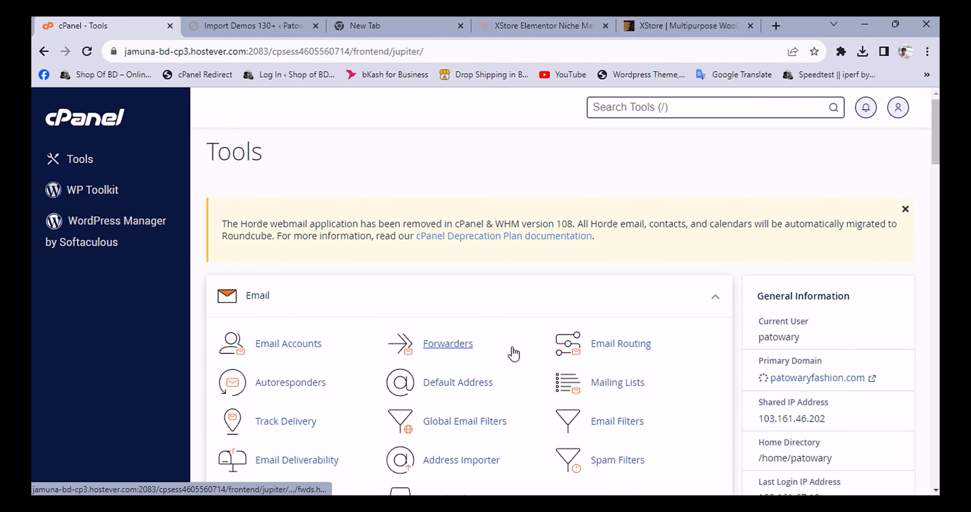
scroll(513, 353, "down", 6)
scroll(512, 353, "down", 5)
scroll(526, 321, "up", 4)
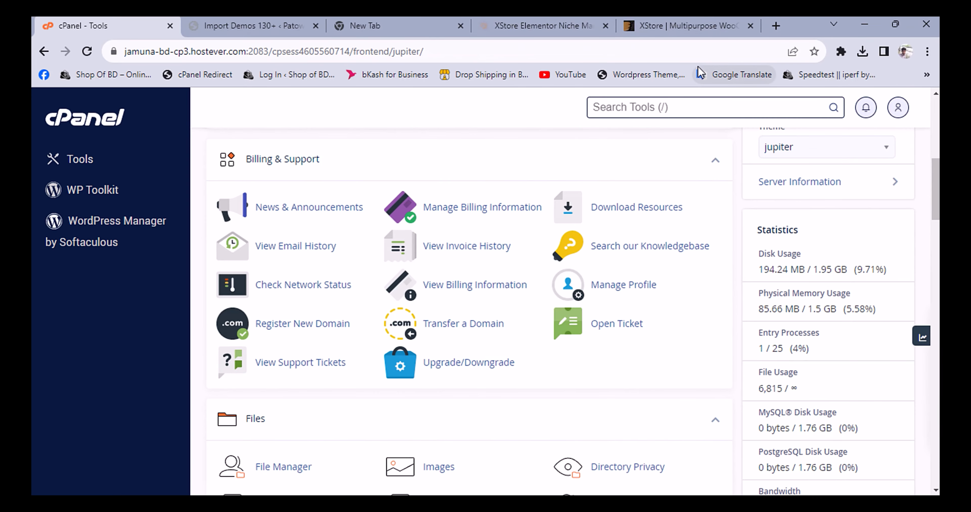
type("php")
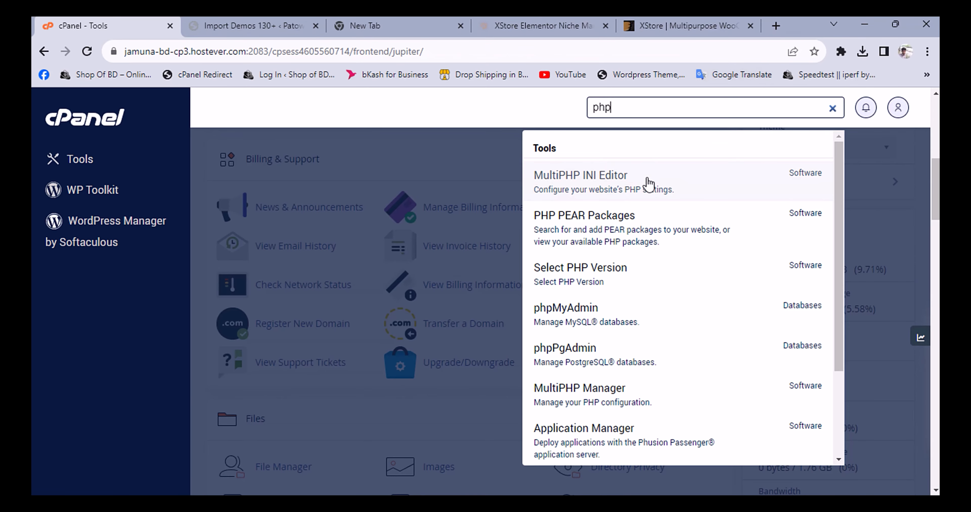
left_click(602, 267)
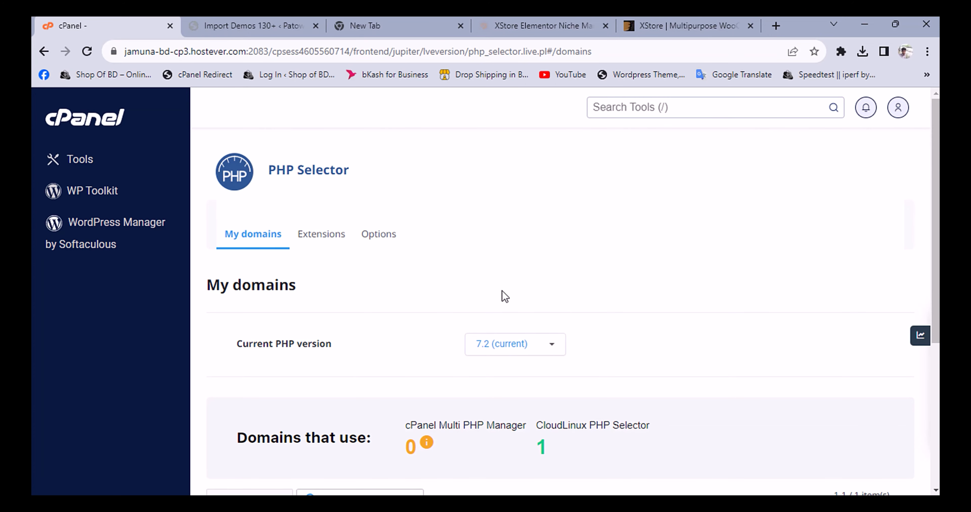
- Set the domain's current PHP version to 8.2, apply it, and go back to the wizard
left_click(486, 354)
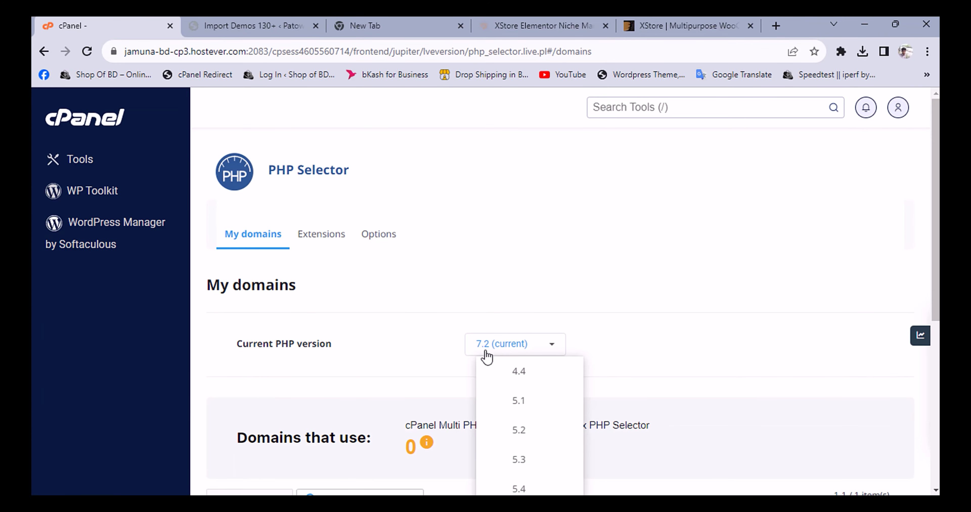
scroll(490, 350, "down", 3)
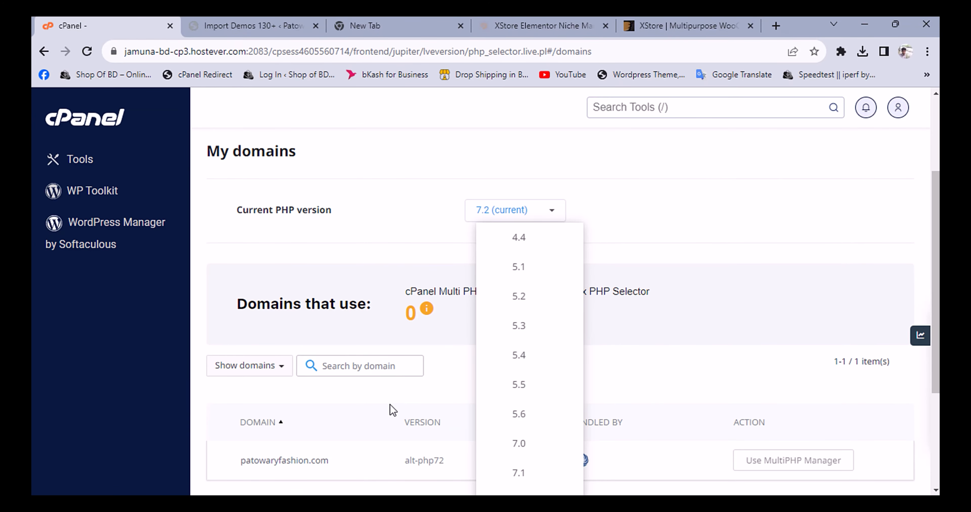
scroll(389, 404, "down", 3)
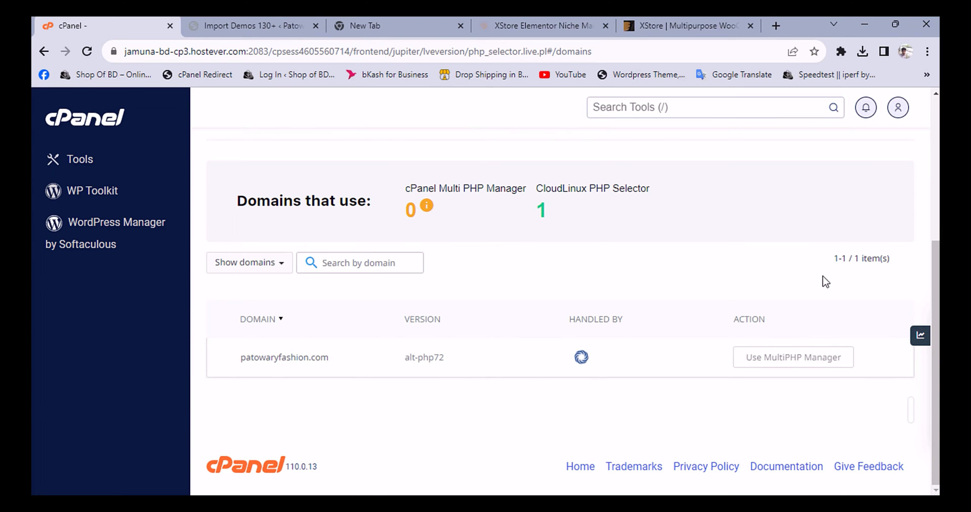
scroll(603, 203, "up", 5)
left_click(498, 320)
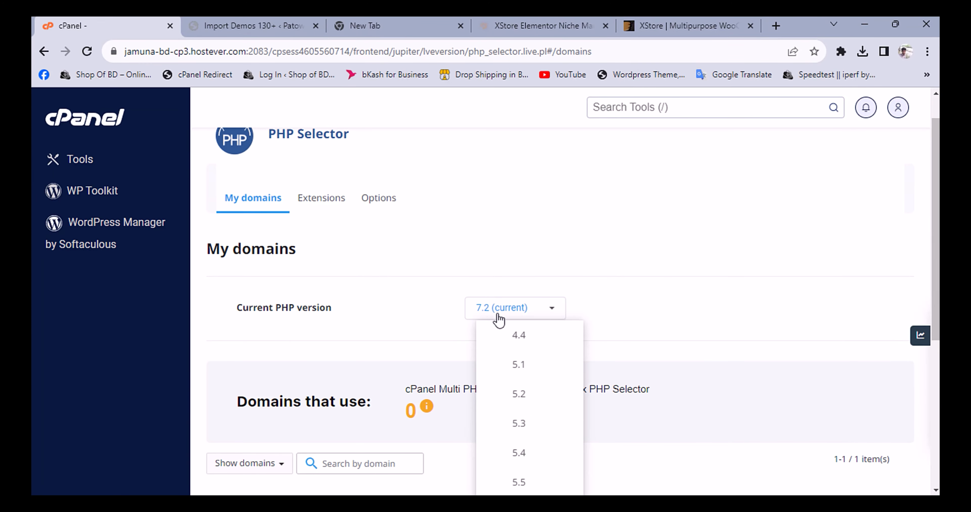
scroll(502, 339, "down", 5)
left_click(532, 483)
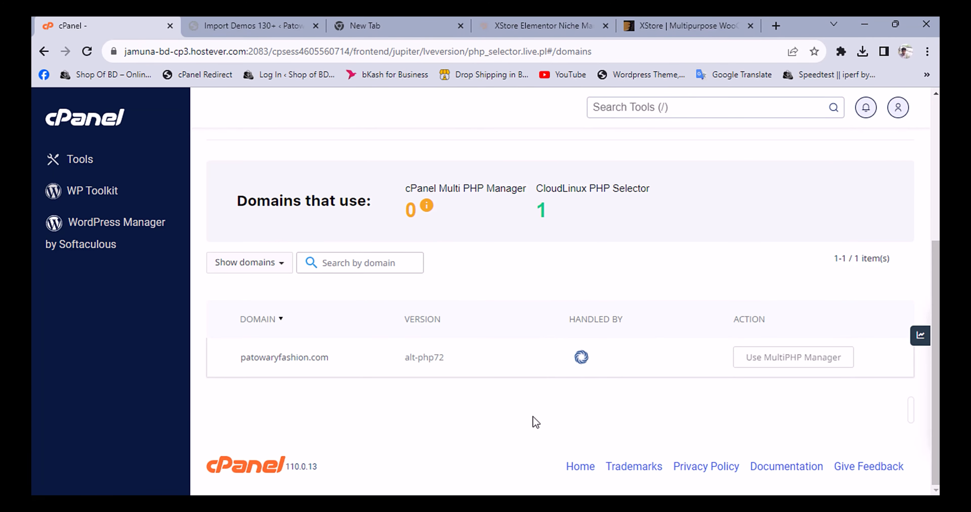
scroll(427, 356, "up", 5)
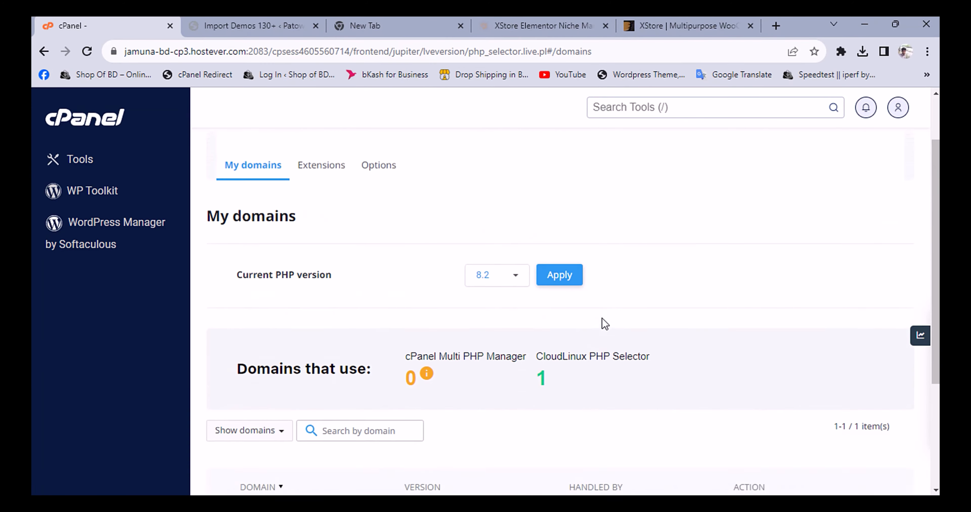
left_click(570, 309)
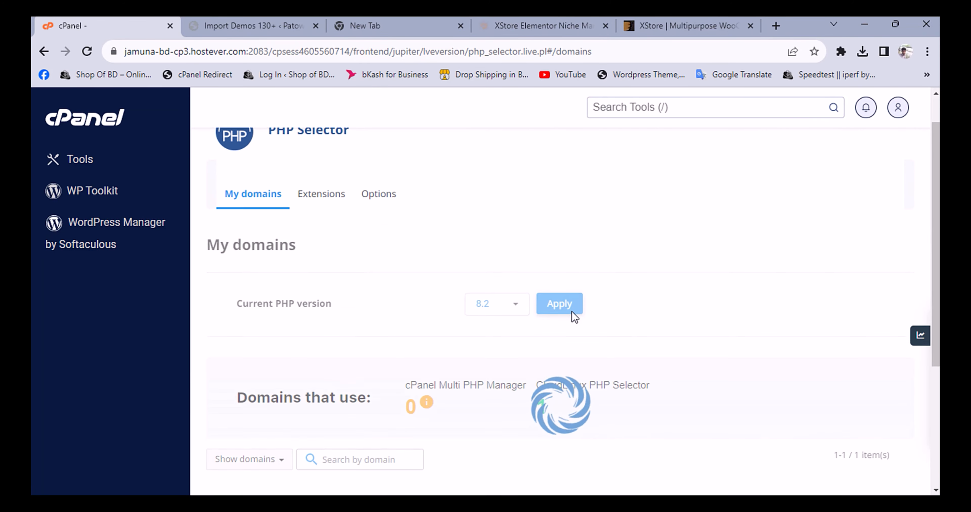
scroll(540, 352, "down", 3)
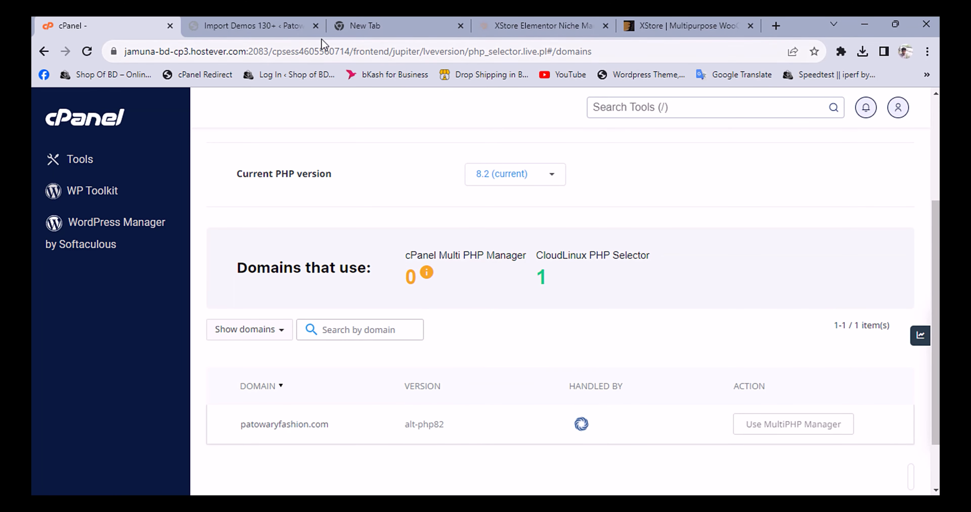
left_click(263, 30)
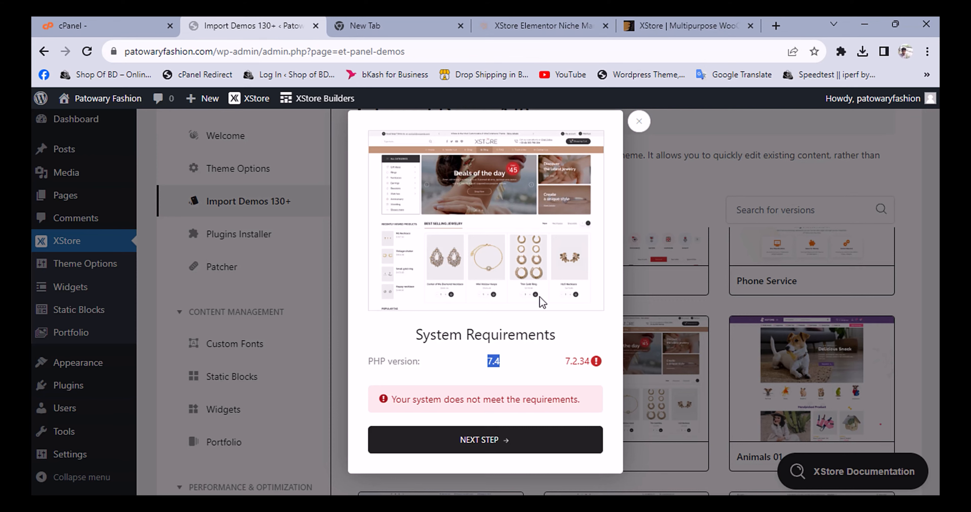
- Confirm past the PHP warning, create and activate the XStore Child theme, and reach Required Plugins
left_click(522, 451)
left_click(551, 145)
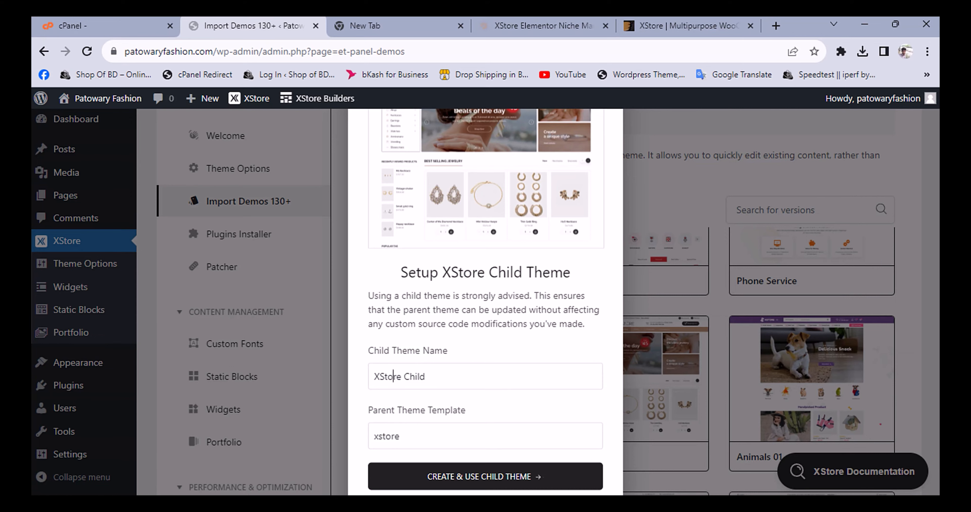
left_click(488, 476)
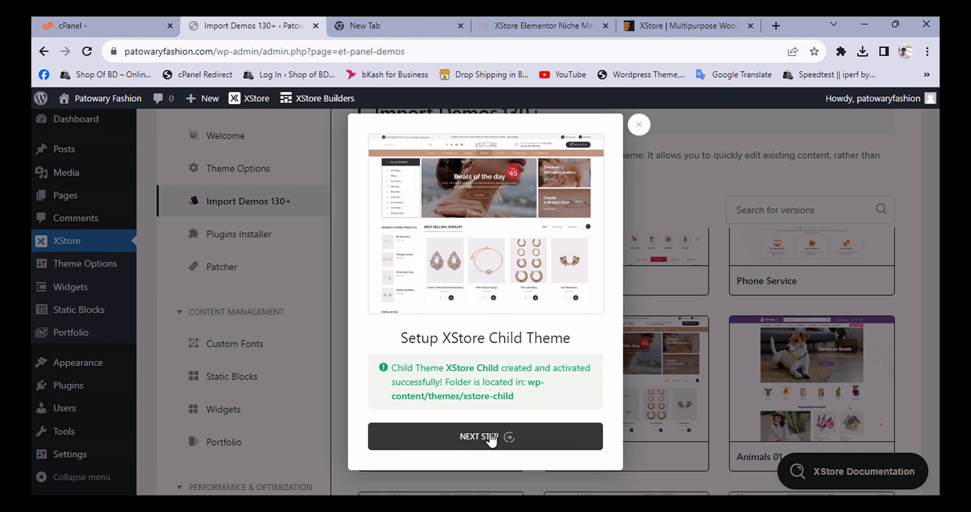
left_click(486, 437)
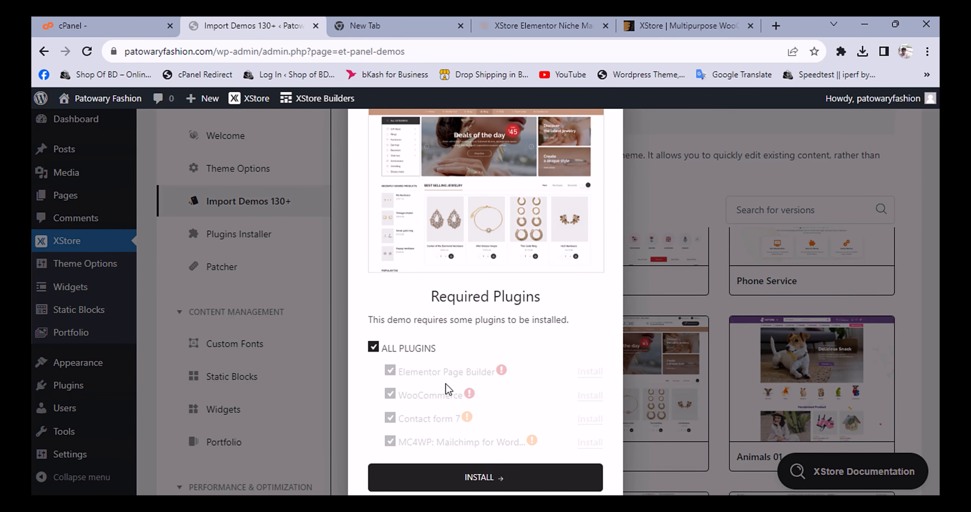
- Install the Niche Market 04 demo's required plugins and import its full demo-site content
left_click(496, 477)
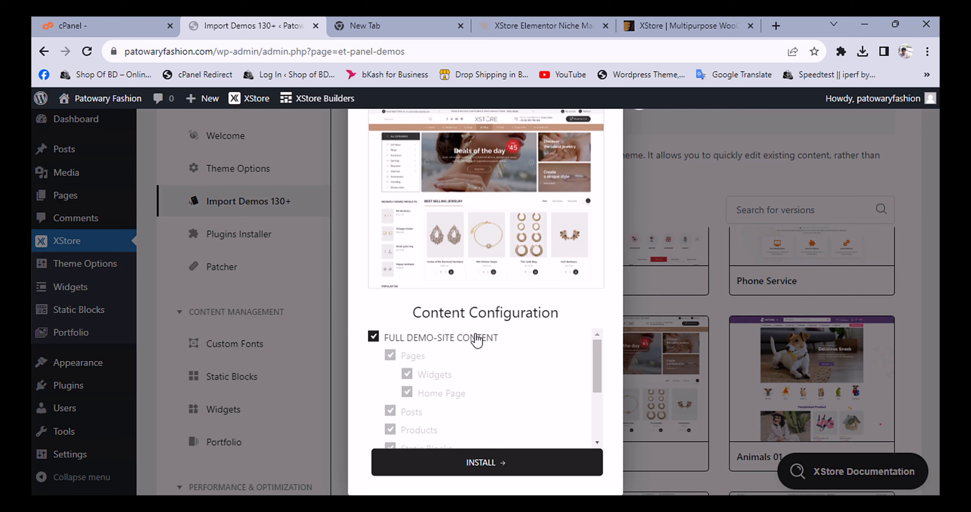
scroll(477, 341, "down", 3)
scroll(457, 351, "up", 3)
scroll(414, 393, "down", 2)
scroll(415, 418, "down", 2)
left_click(494, 470)
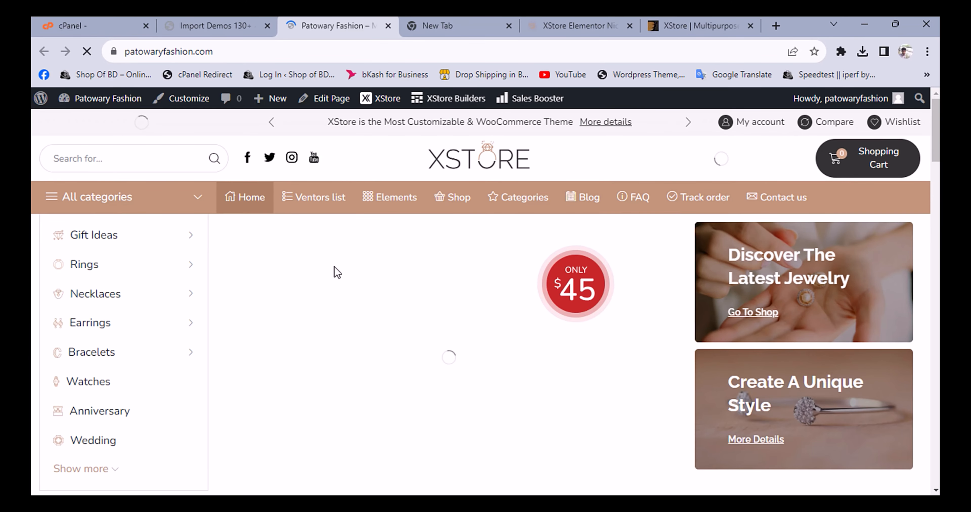
- Scroll through the imported jewelry homepage and the Cross Anklet product page (SKU 12302-1)
scroll(503, 274, "down", 8)
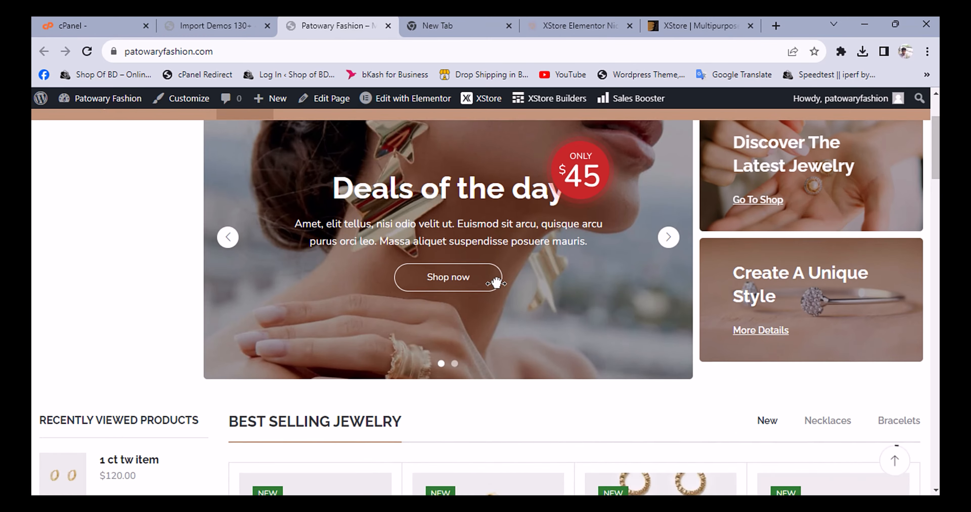
scroll(486, 290, "down", 10)
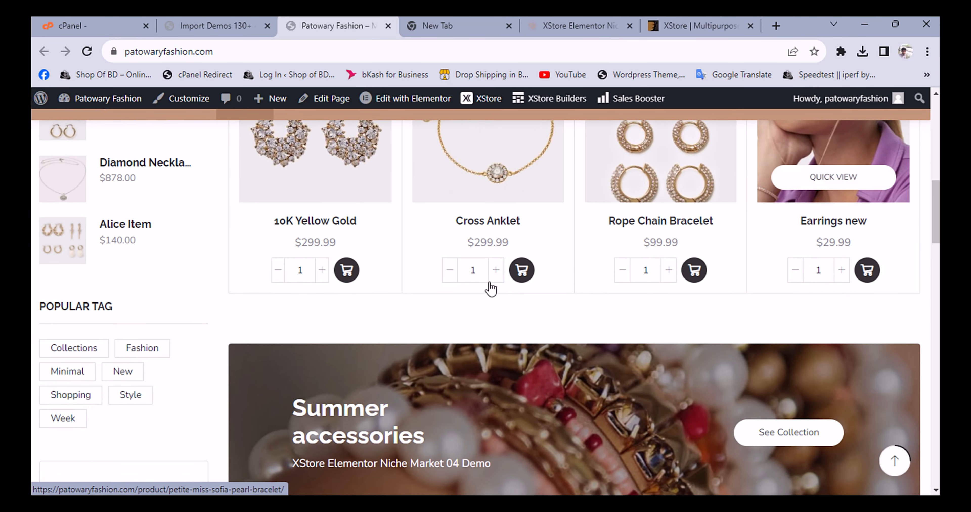
scroll(415, 294, "down", 5)
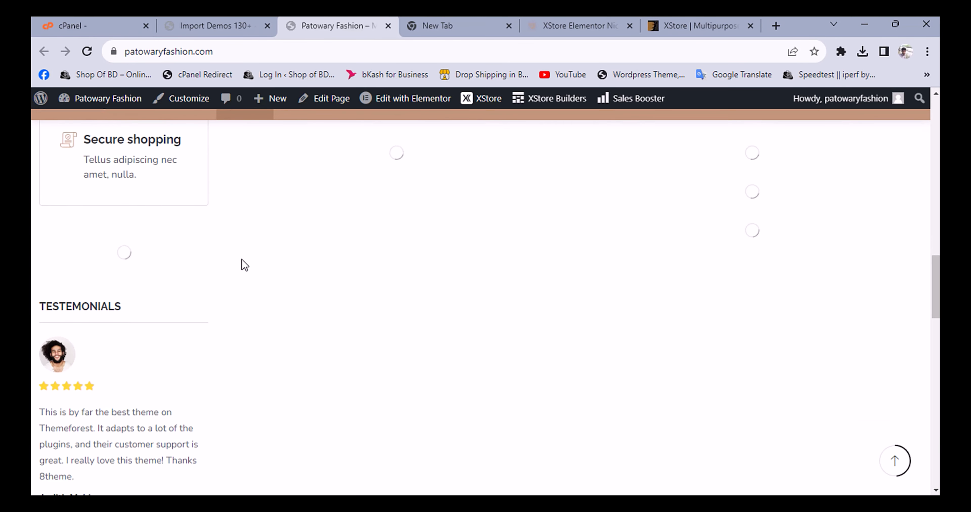
scroll(243, 264, "down", 3)
scroll(243, 263, "down", 4)
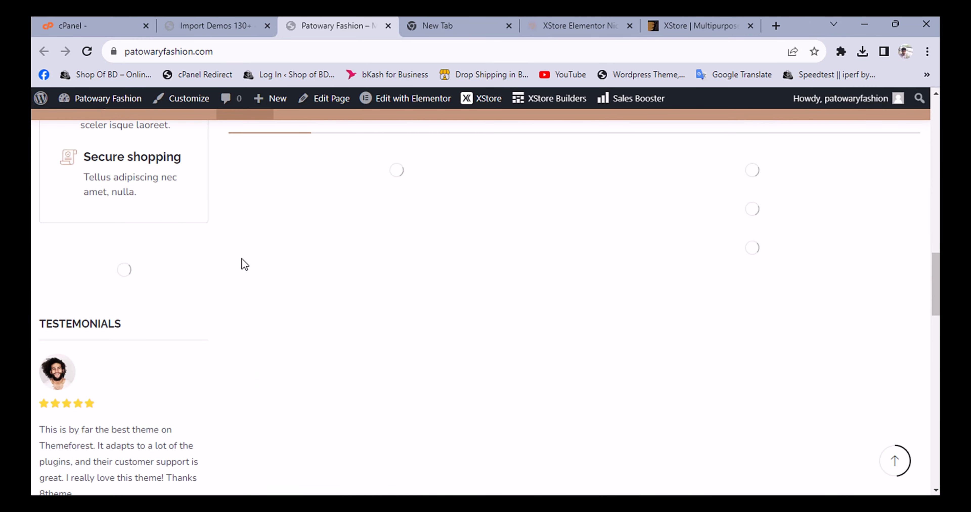
scroll(241, 264, "down", 10)
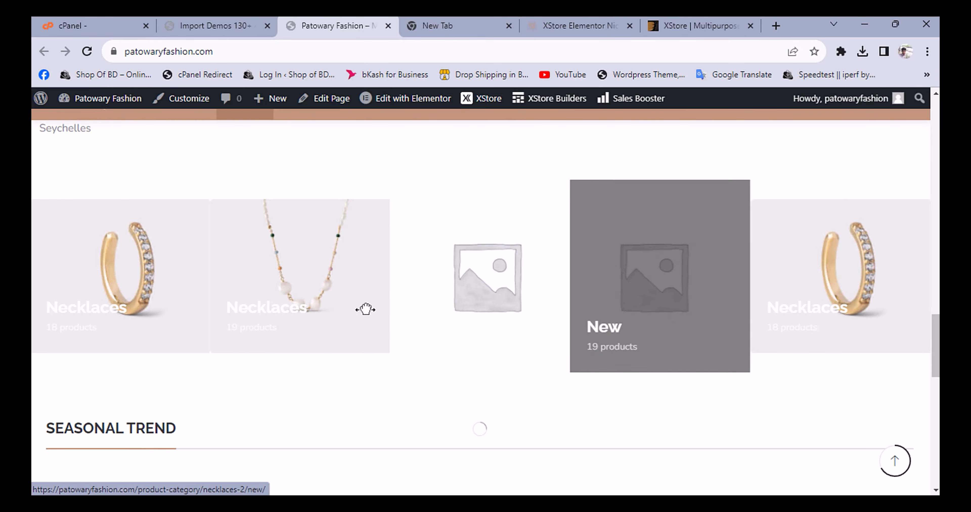
scroll(494, 318, "up", 12)
scroll(587, 264, "up", 7)
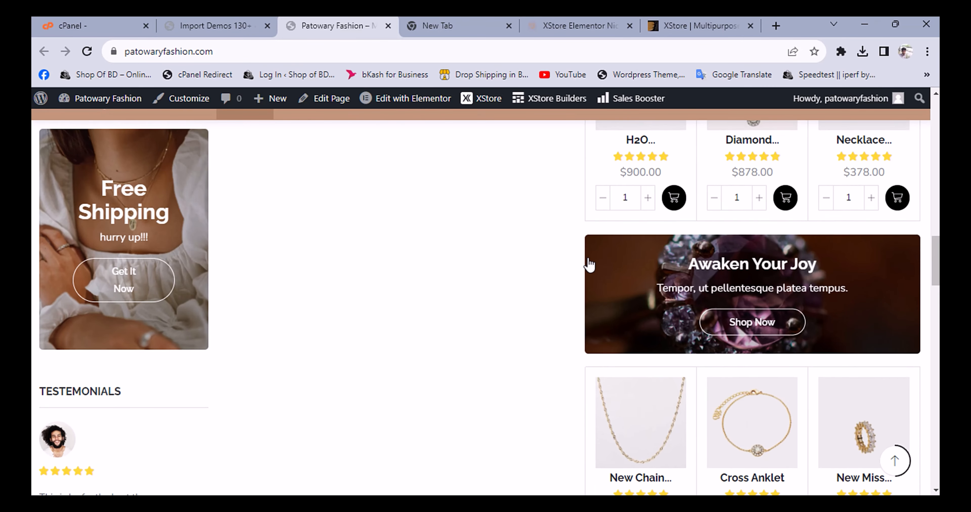
scroll(503, 321, "down", 14)
scroll(329, 334, "down", 10)
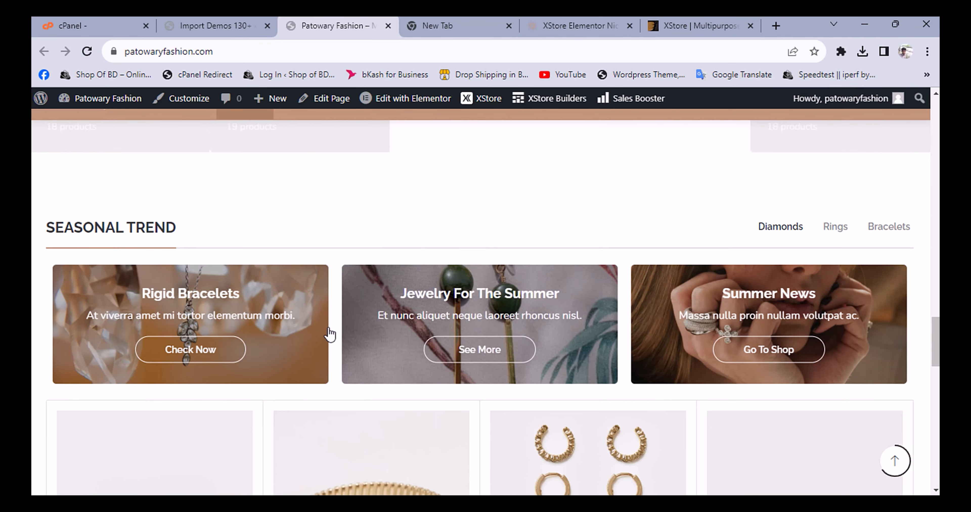
scroll(330, 332, "down", 8)
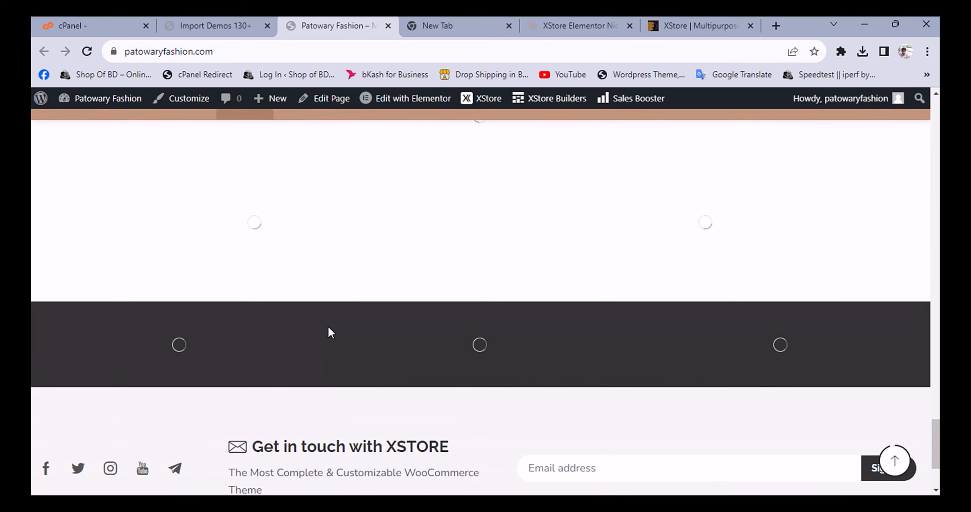
scroll(329, 332, "up", 10)
scroll(366, 311, "up", 5)
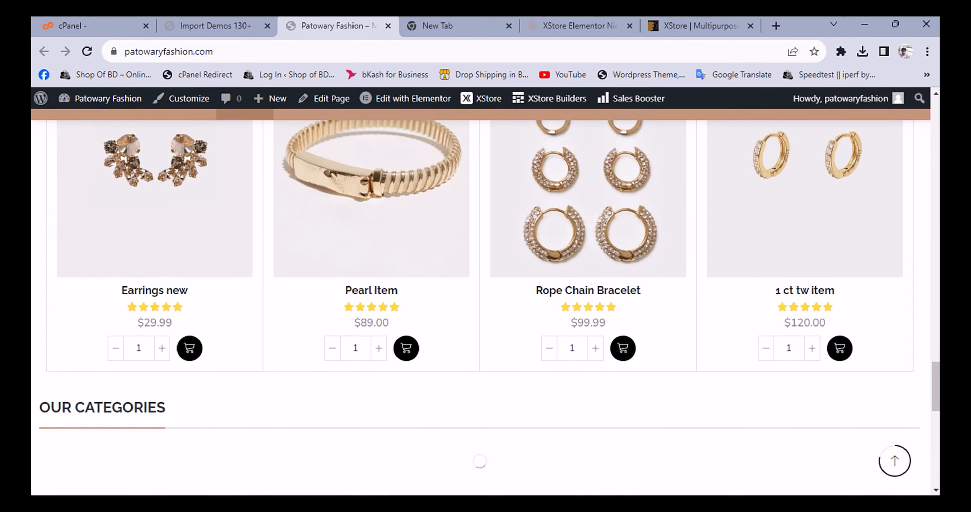
scroll(365, 310, "down", 4)
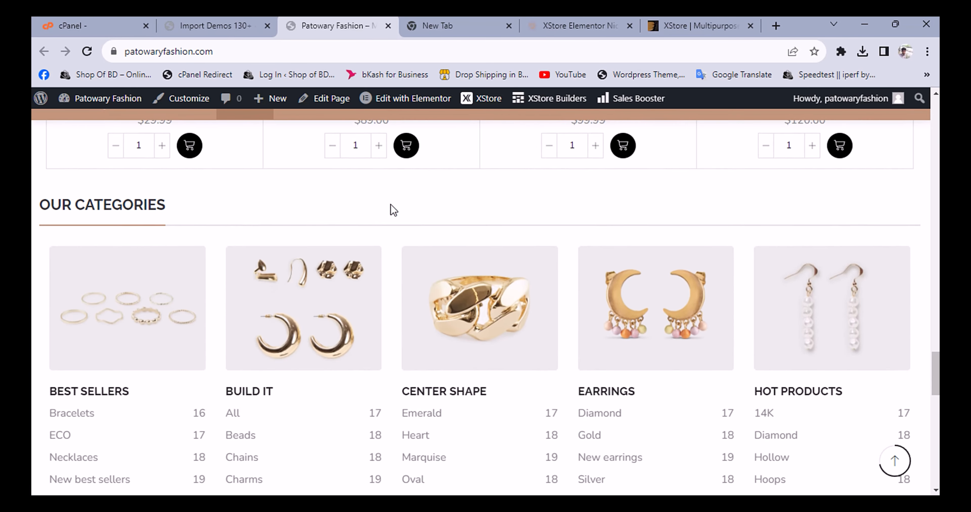
scroll(260, 292, "down", 3)
scroll(260, 292, "down", 15)
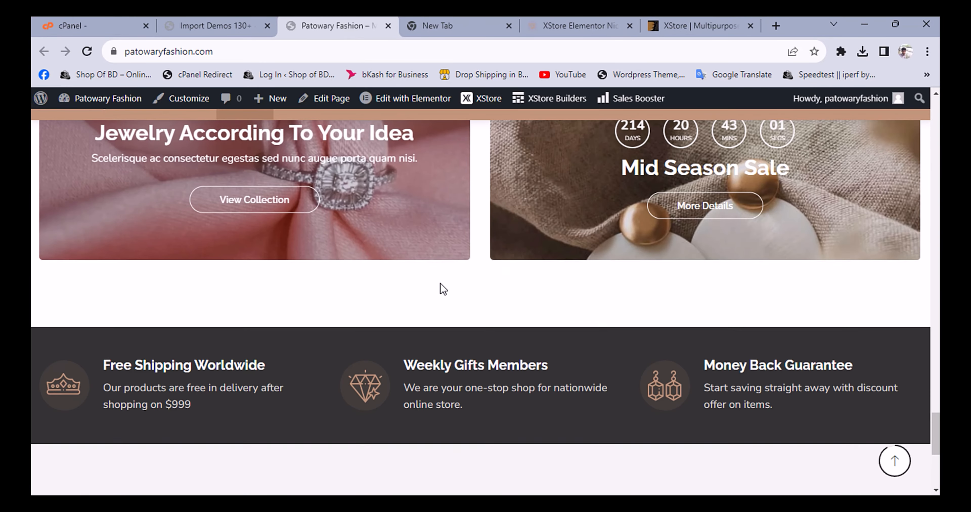
scroll(609, 373, "up", 15)
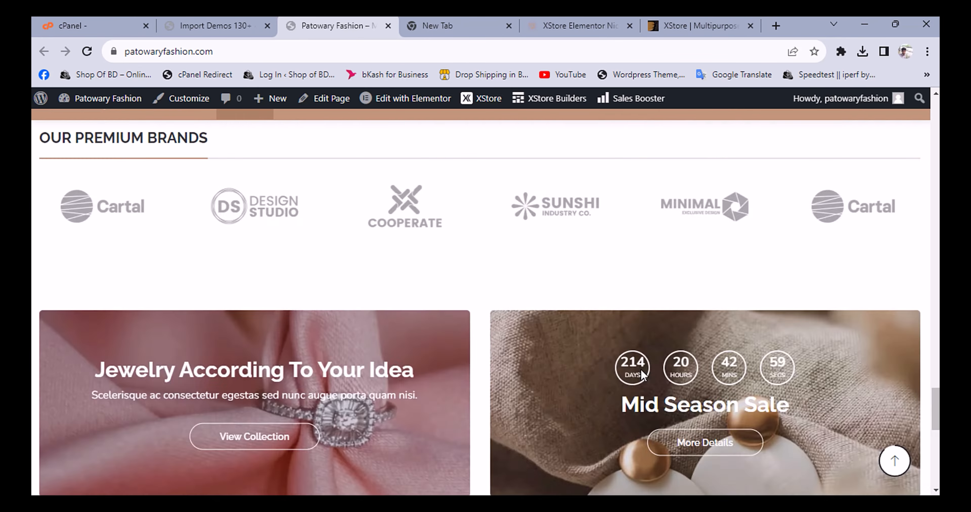
scroll(643, 375, "up", 15)
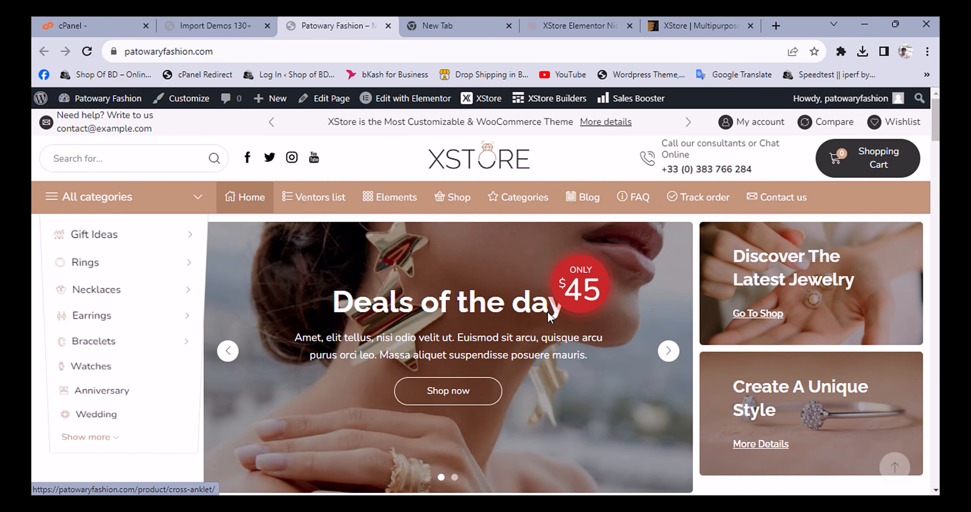
scroll(377, 271, "down", 10)
scroll(550, 327, "up", 5)
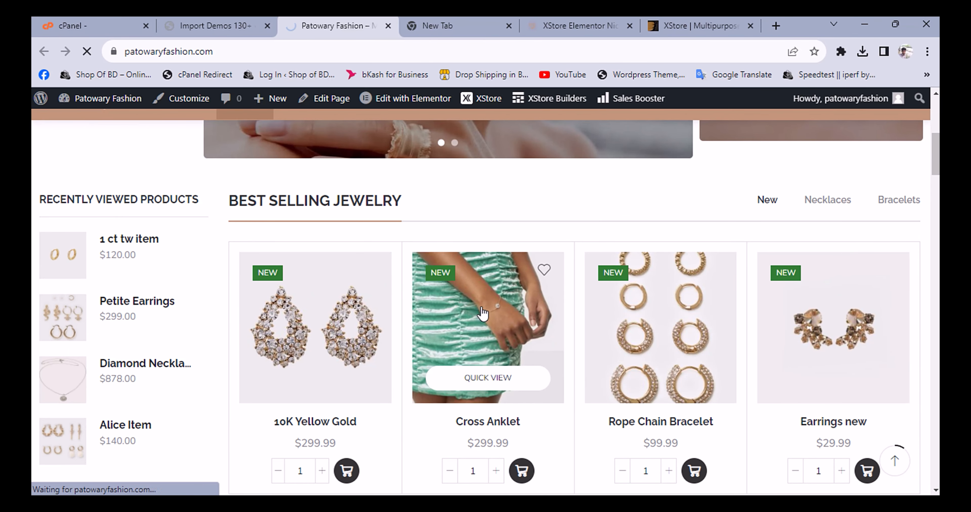
scroll(520, 229, "down", 7)
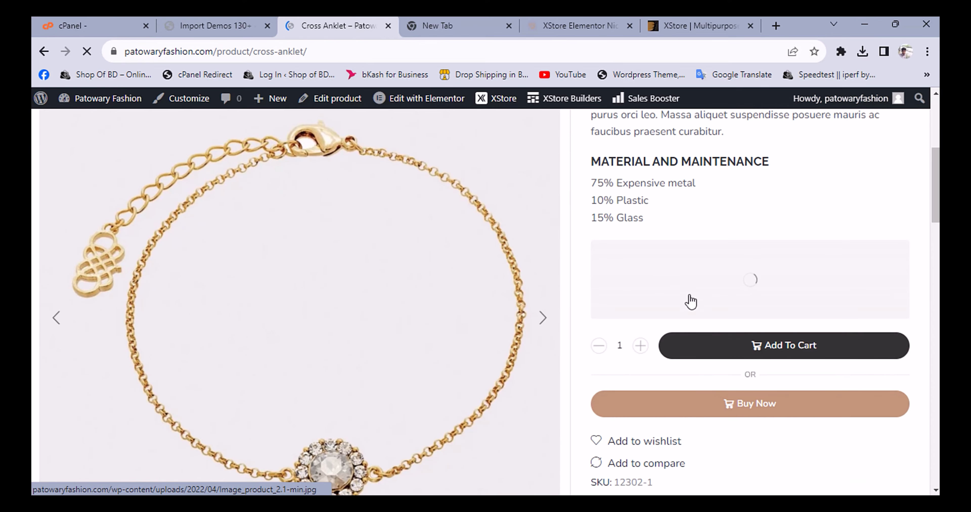
scroll(279, 268, "down", 5)
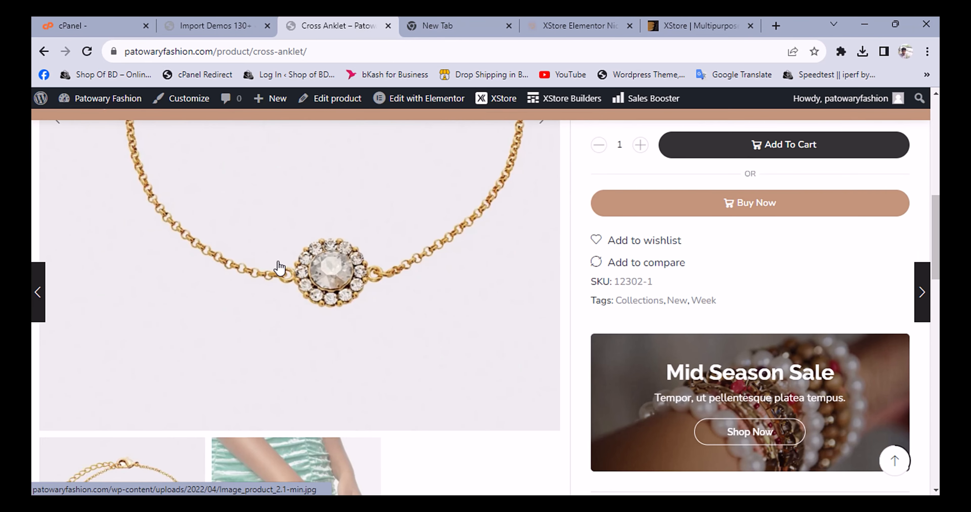
scroll(280, 268, "down", 5)
scroll(281, 301, "down", 8)
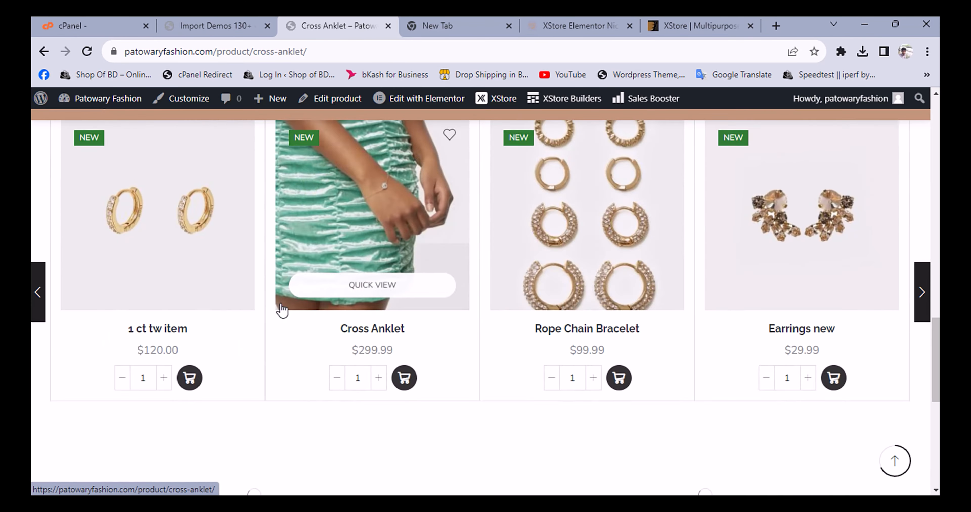
scroll(281, 309, "down", 5)
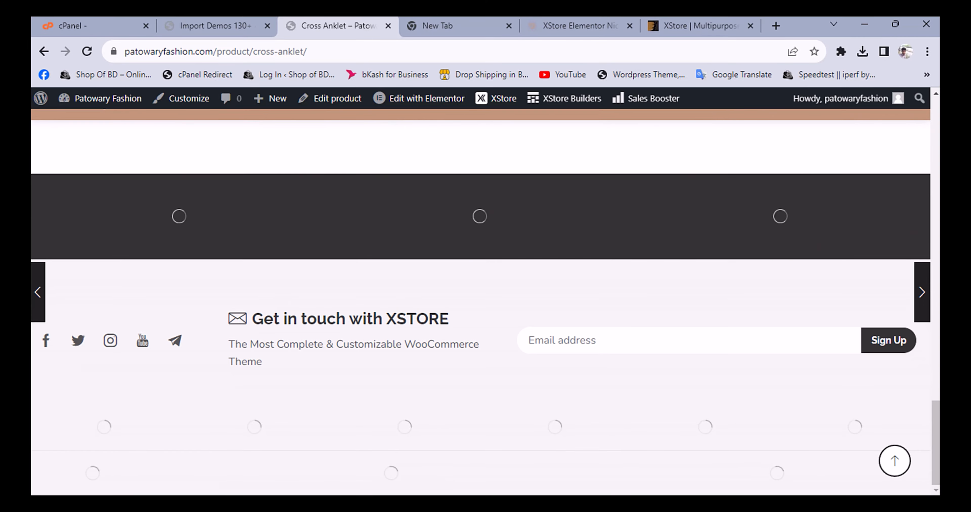
scroll(459, 356, "down", 5)
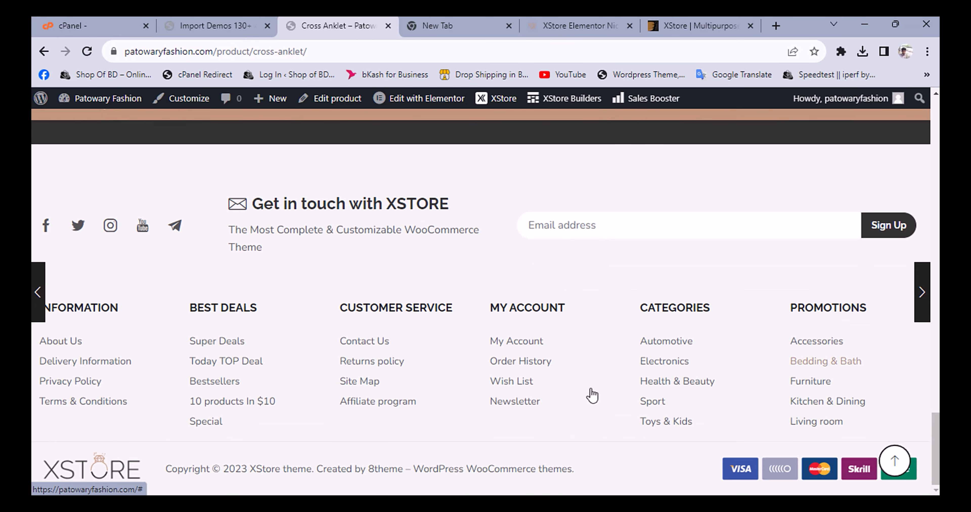
scroll(490, 346, "up", 20)
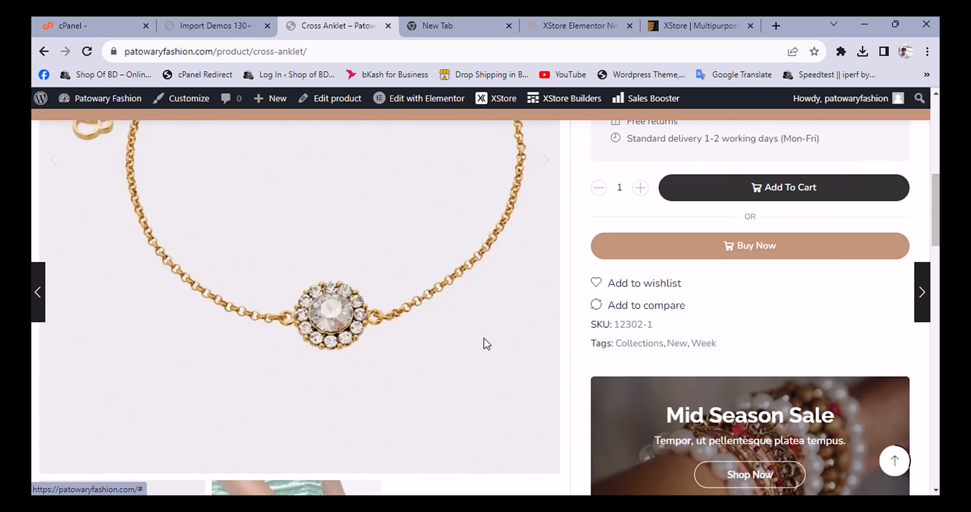